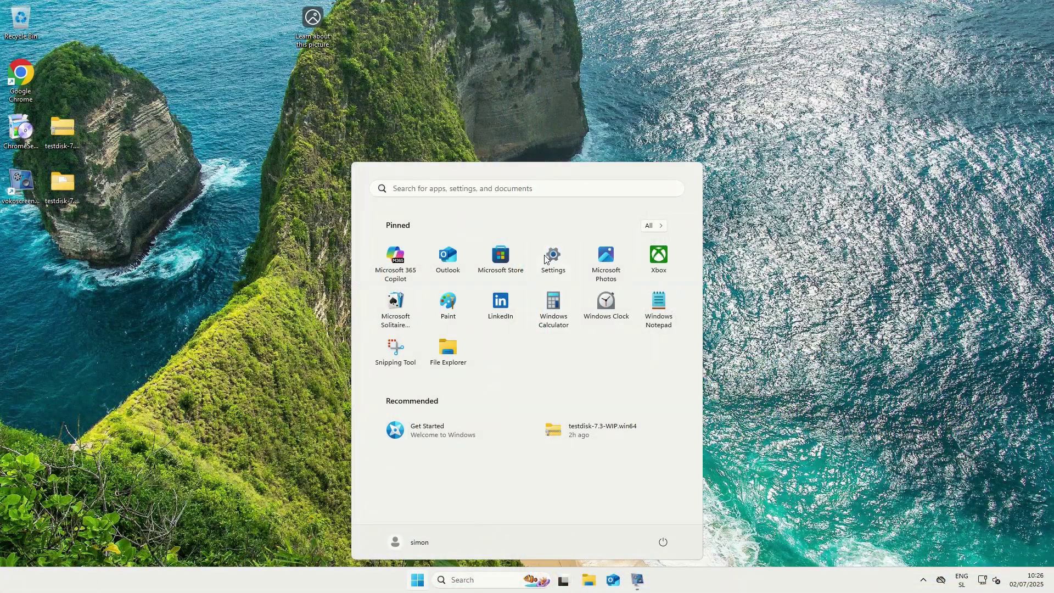
Launch the Settings app to check the installed Windows 11 Pro activation.
left_click(552, 255)
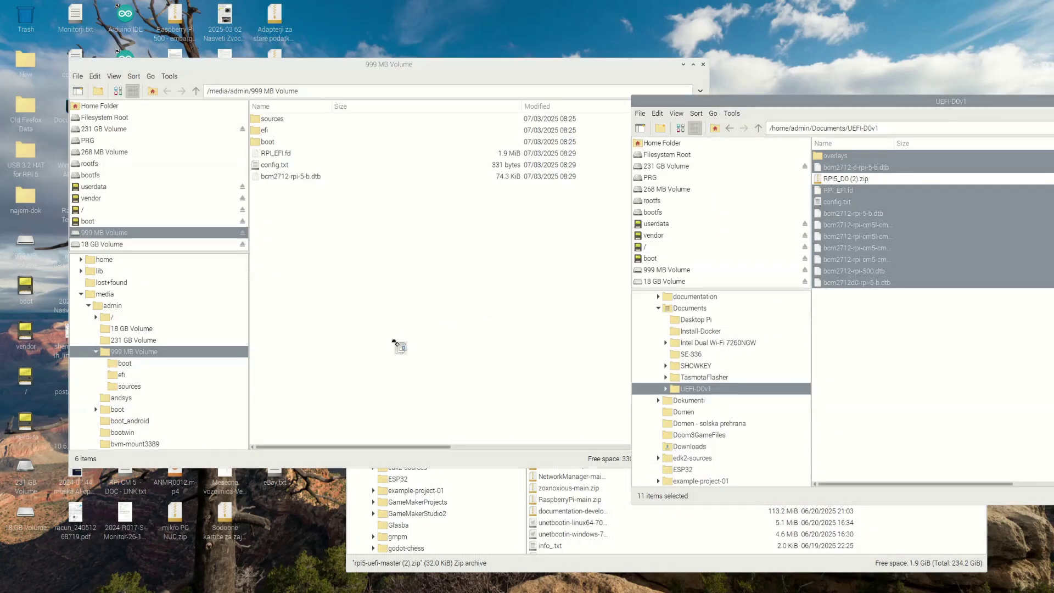
Paste the UEFI-D0v1 files onto the 999 MB Volume, overwriting every existing file.
key("ctrl+v")
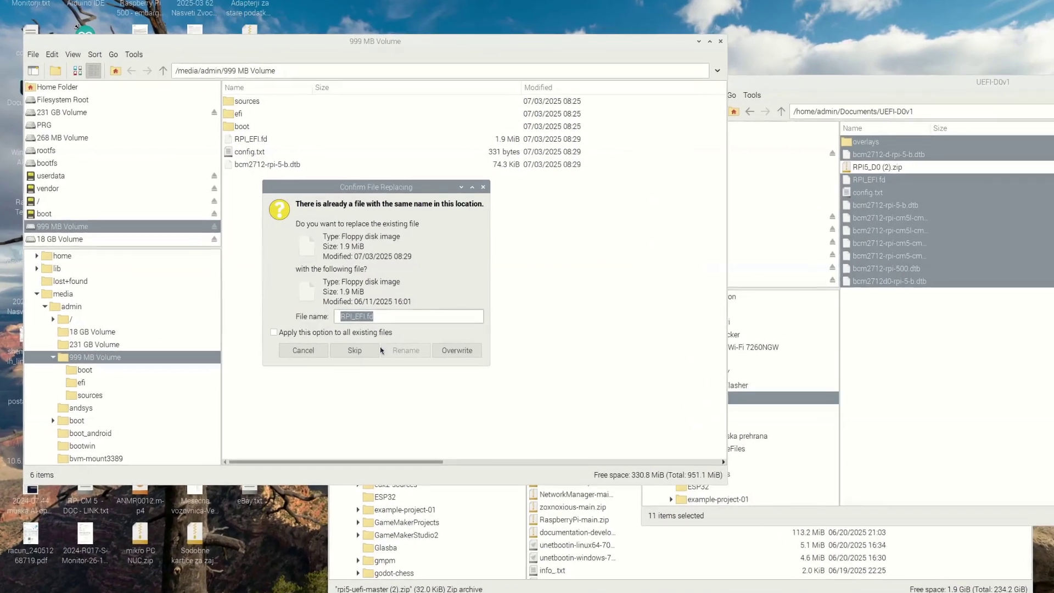
left_click(259, 334)
left_click(447, 353)
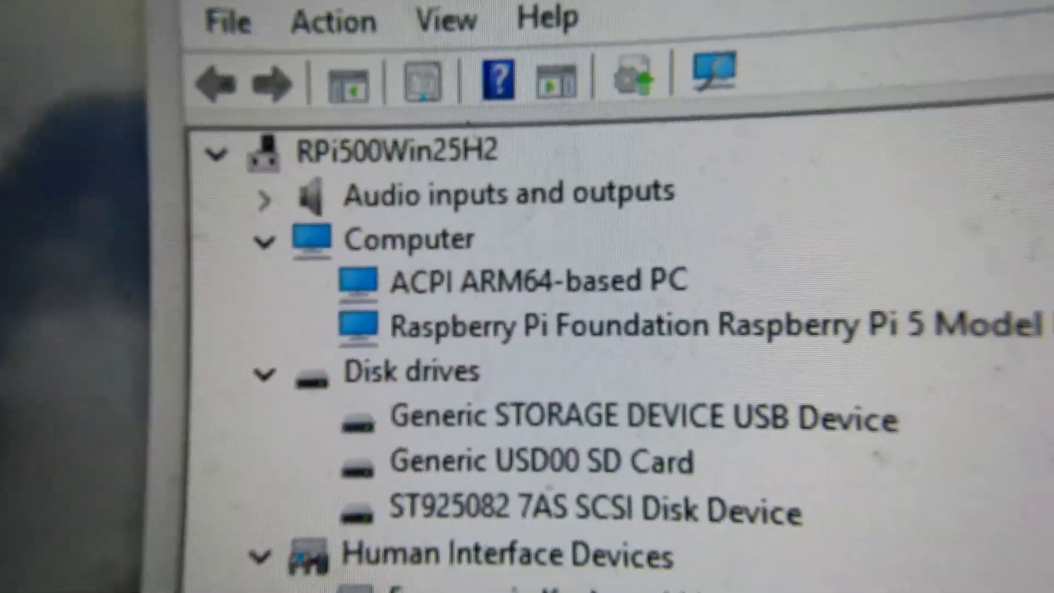
Scroll through the Device Manager tree and expand Software devices.
scroll(603, 329, "down", 7)
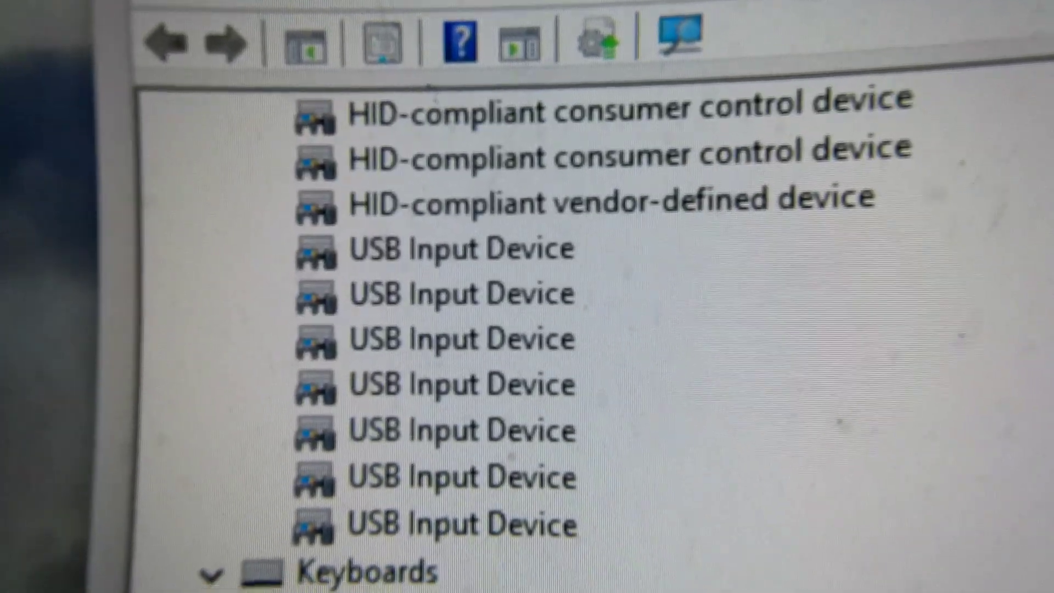
scroll(530, 434, "down", 3)
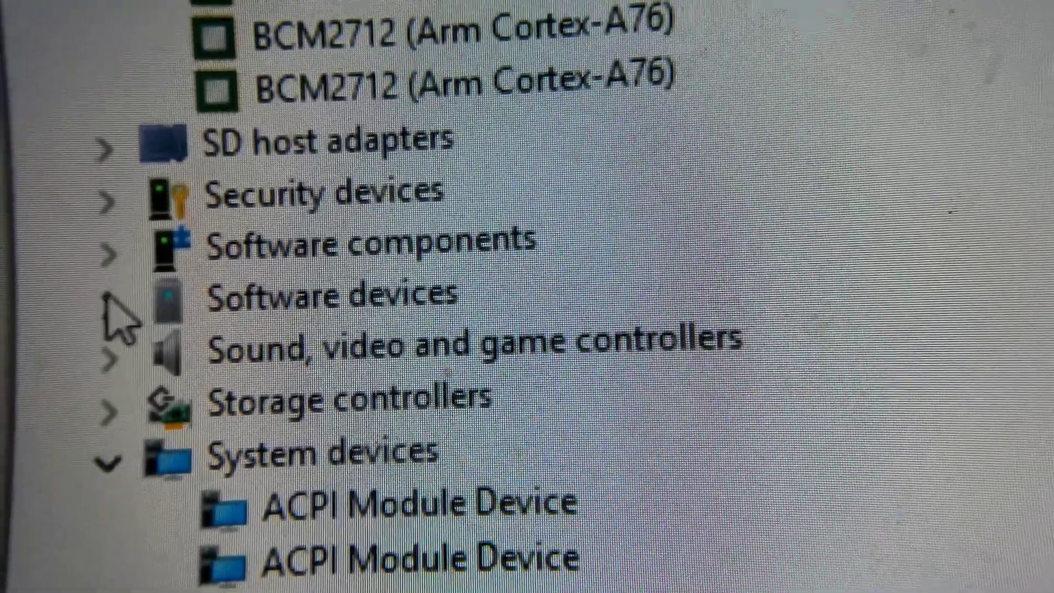
left_click(122, 305)
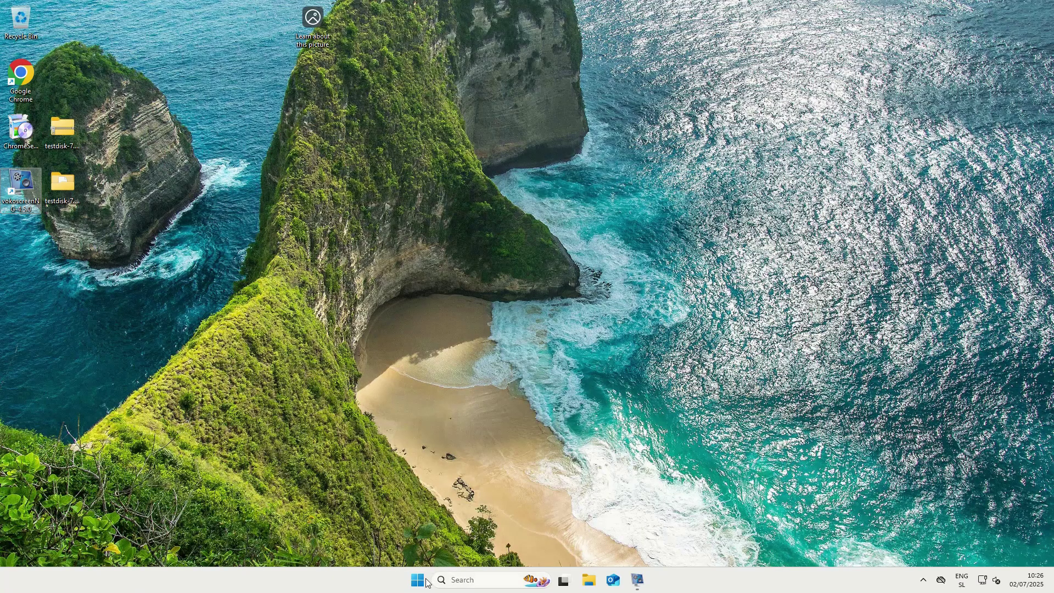
Open Settings from Start and go to Bluetooth & devices › Devices.
left_click(417, 580)
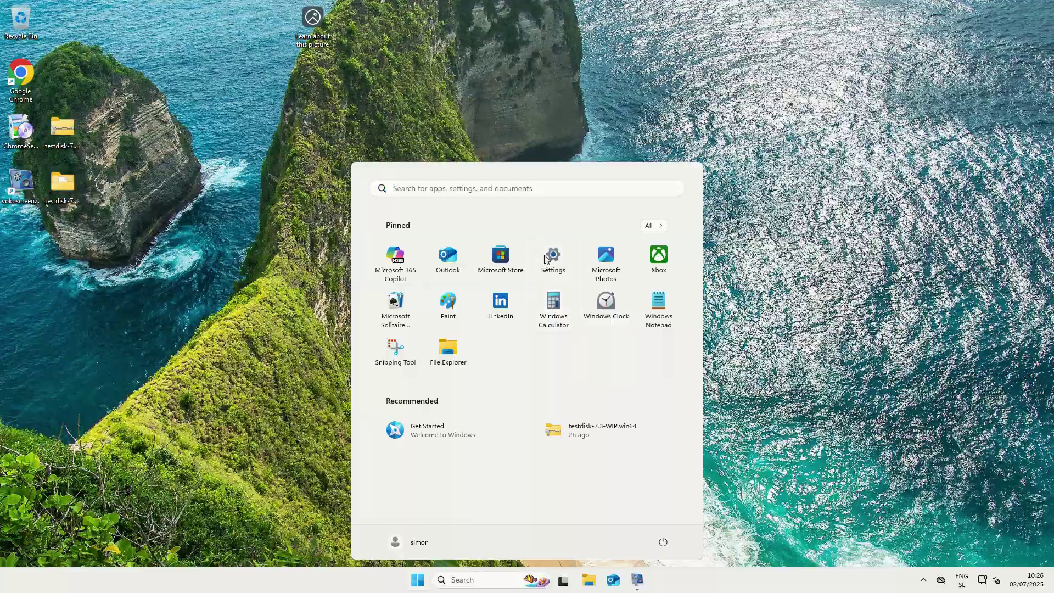
left_click(551, 258)
left_click(51, 164)
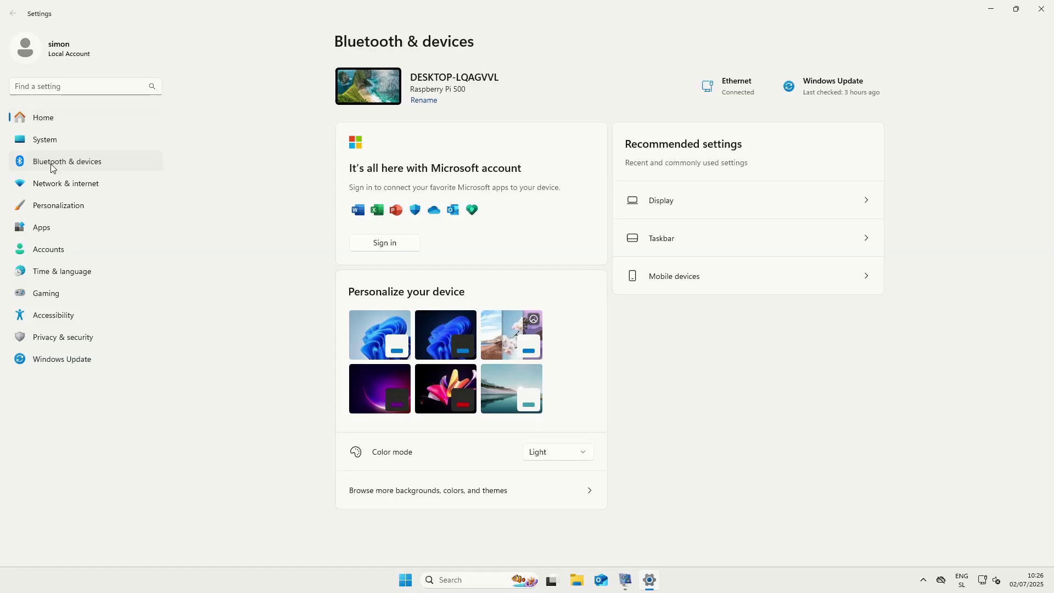
left_click(378, 87)
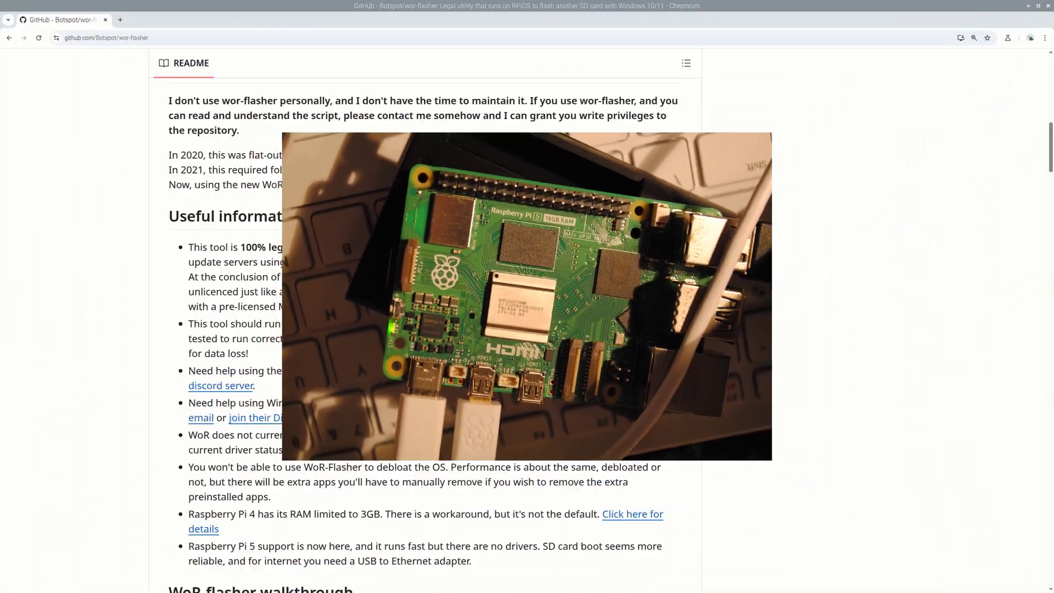
Scroll down through the wor-flasher README.
scroll(611, 386, "down", 12)
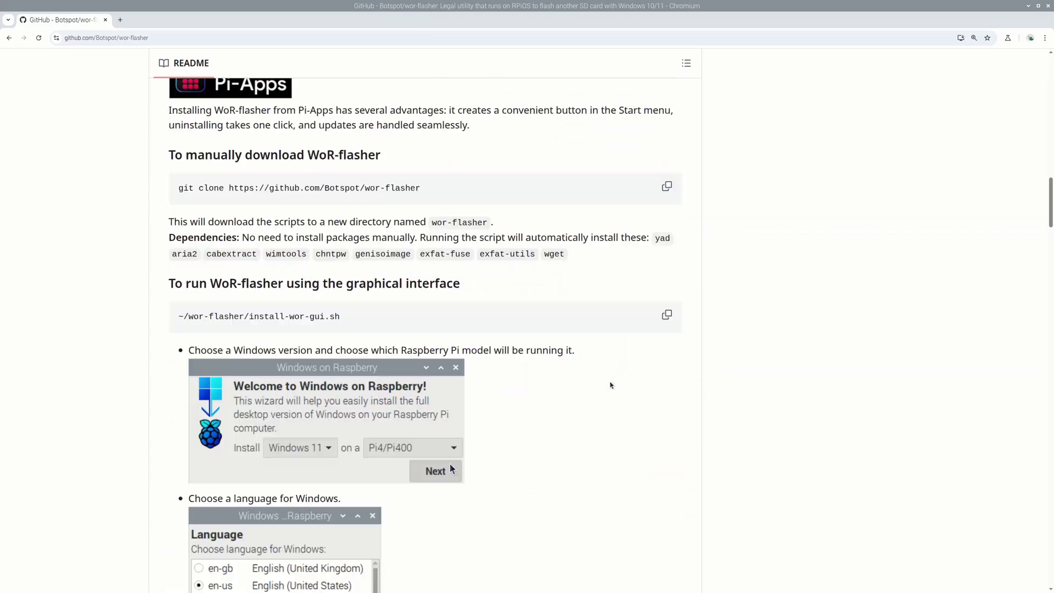
scroll(611, 385, "down", 4)
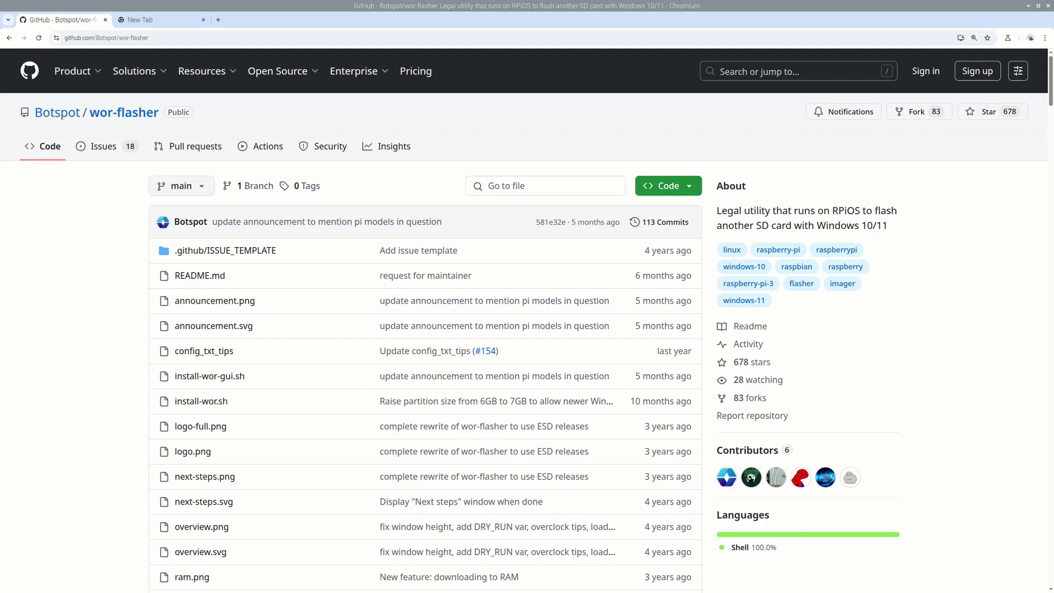
Run ./install-wor-gui.sh in a new terminal and proceed past the WoR-Flasher warning.
key("ctrl+alt+t")
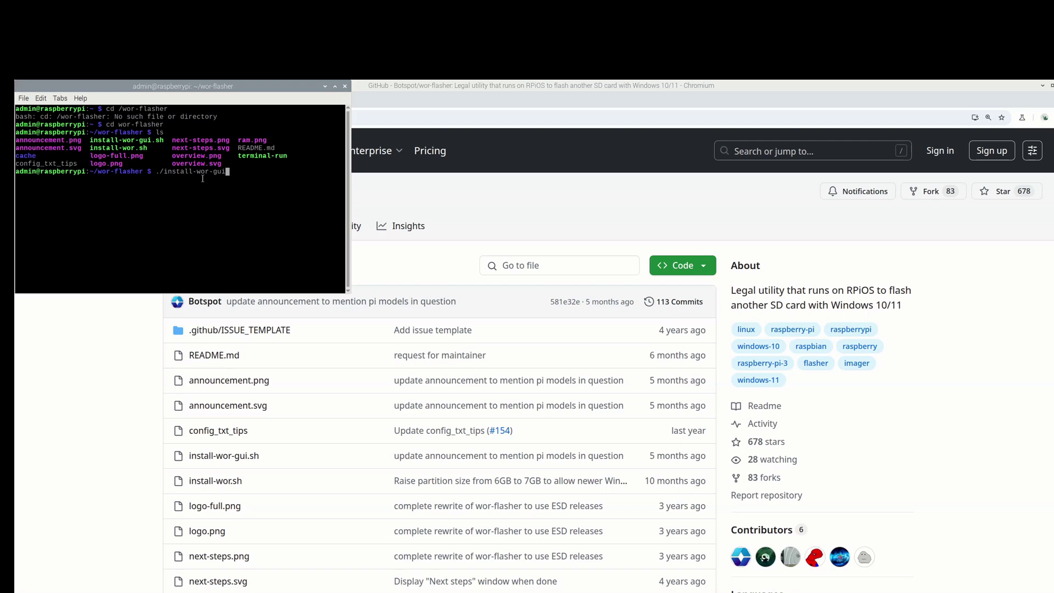
key("Return")
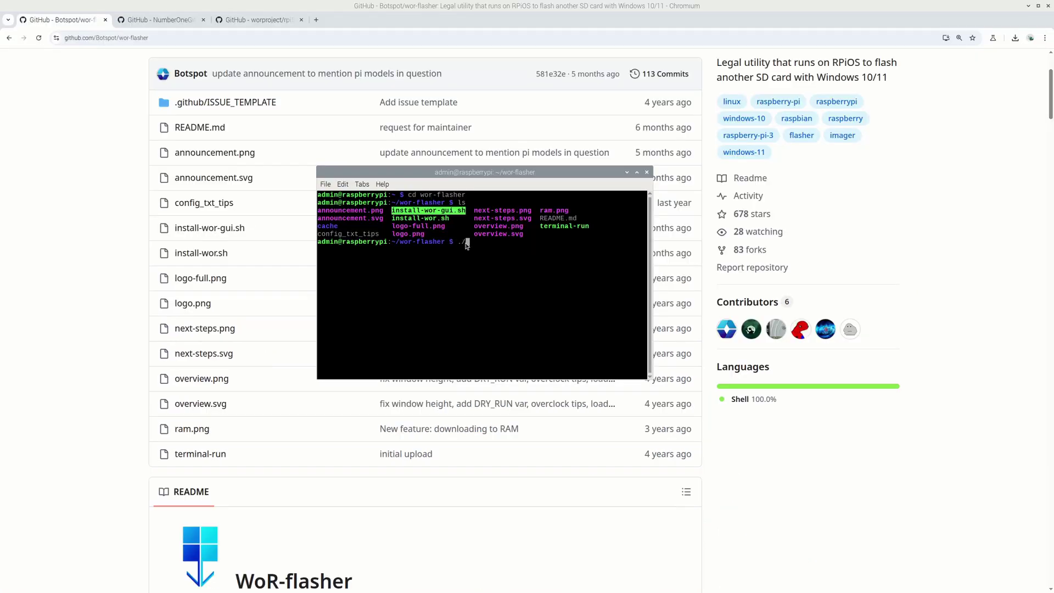
right_click(466, 244)
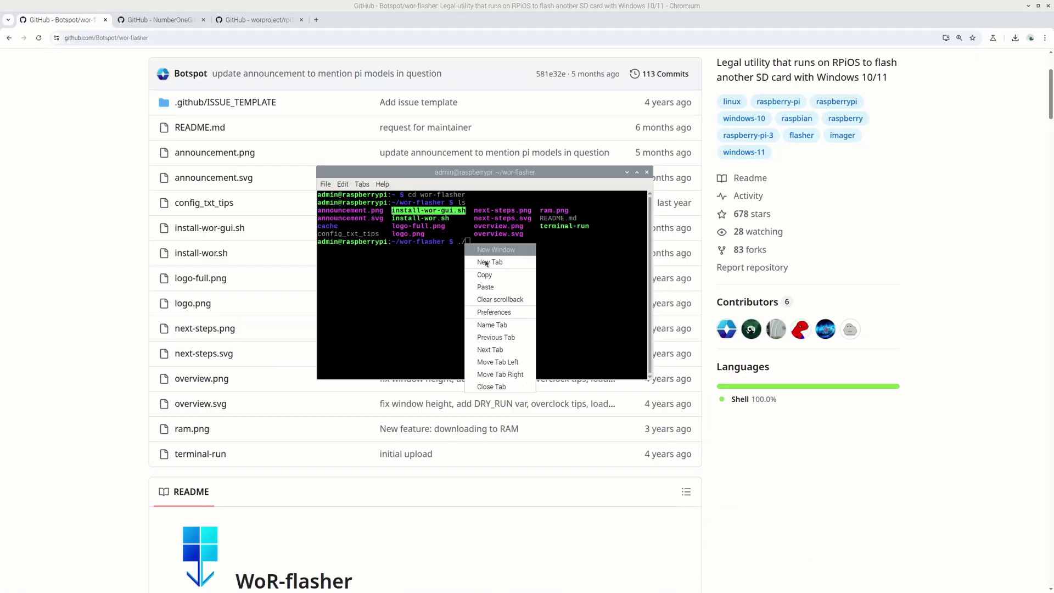
left_click(488, 288)
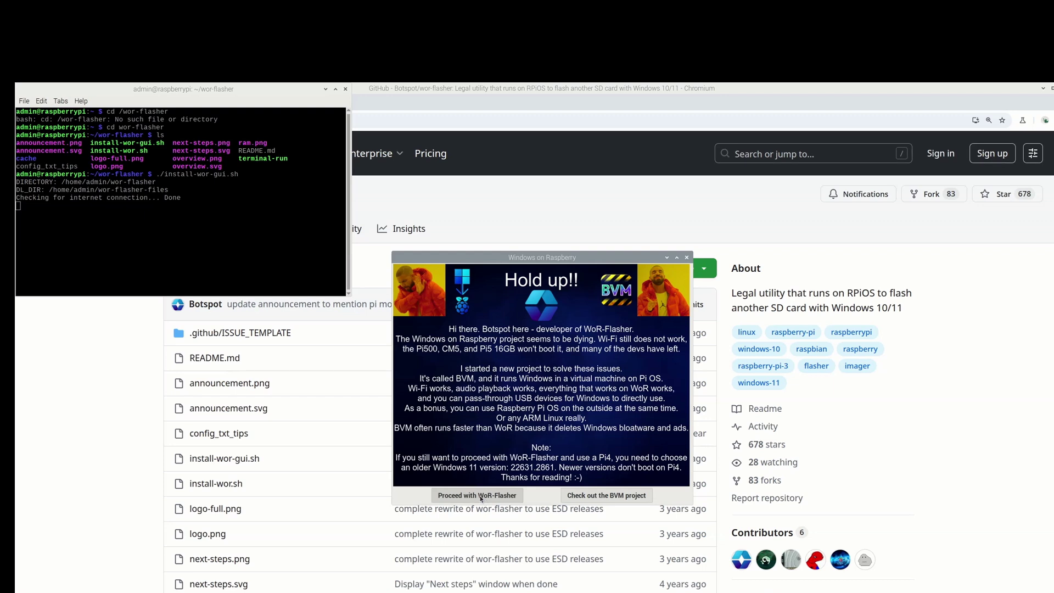
left_click(477, 495)
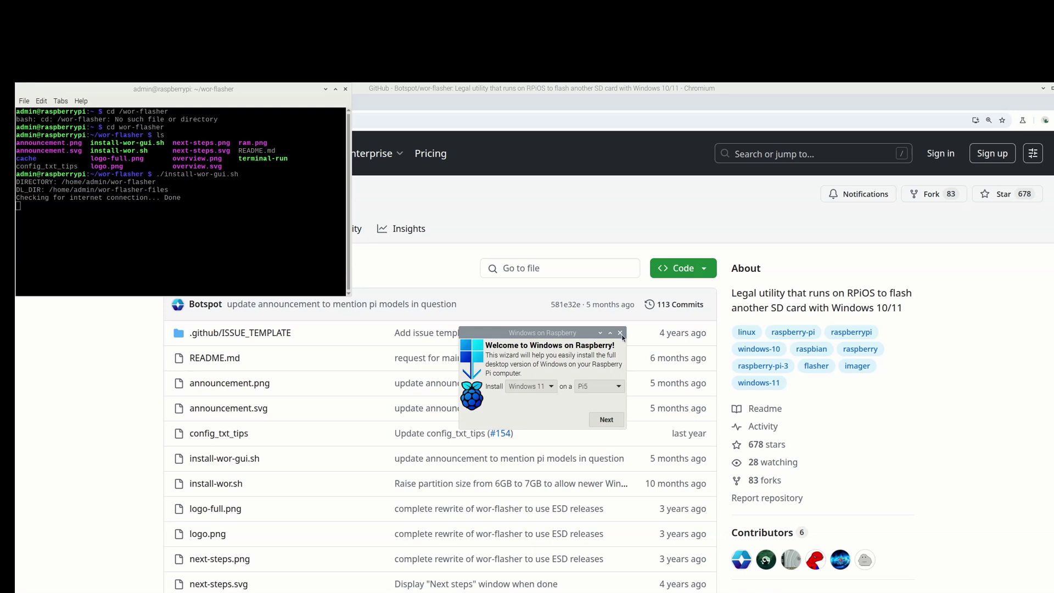
Close the wizard and reach the rpi5-uefi GitHub repository via a 'uefi' search in a new tab.
left_click(620, 333)
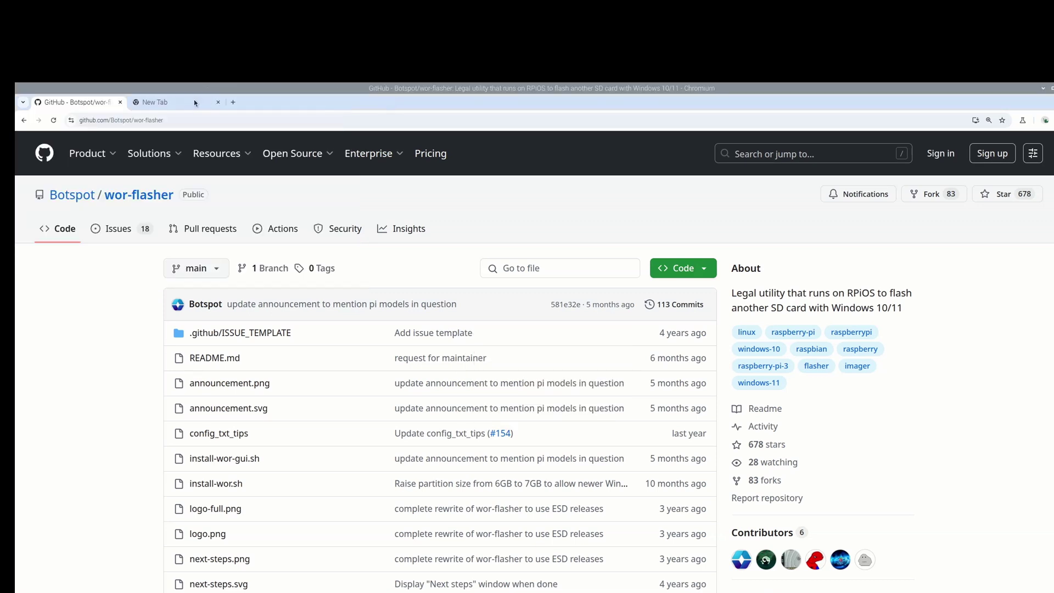
left_click(233, 103)
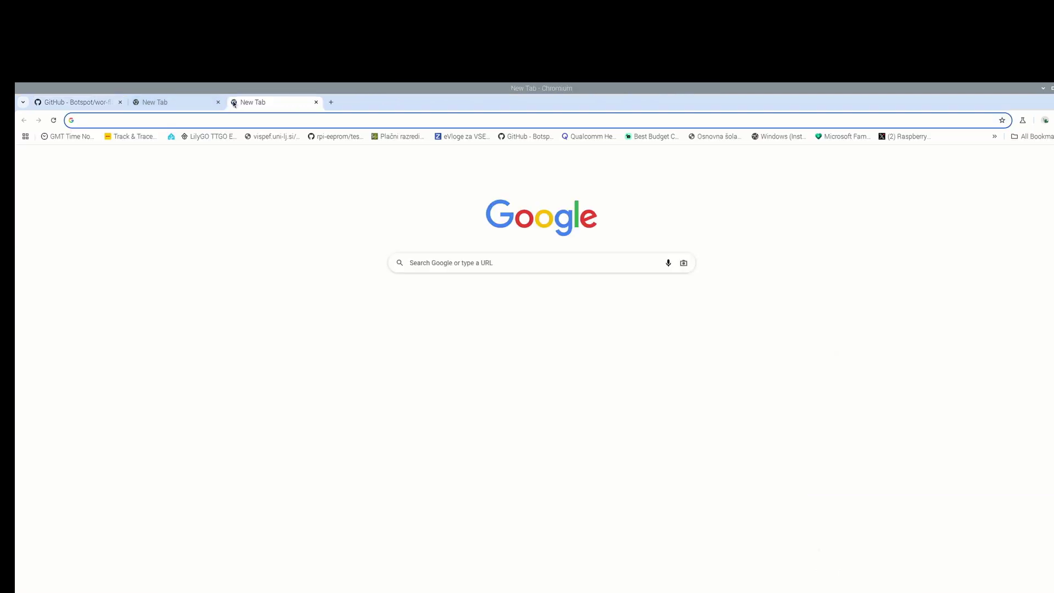
type("uefi")
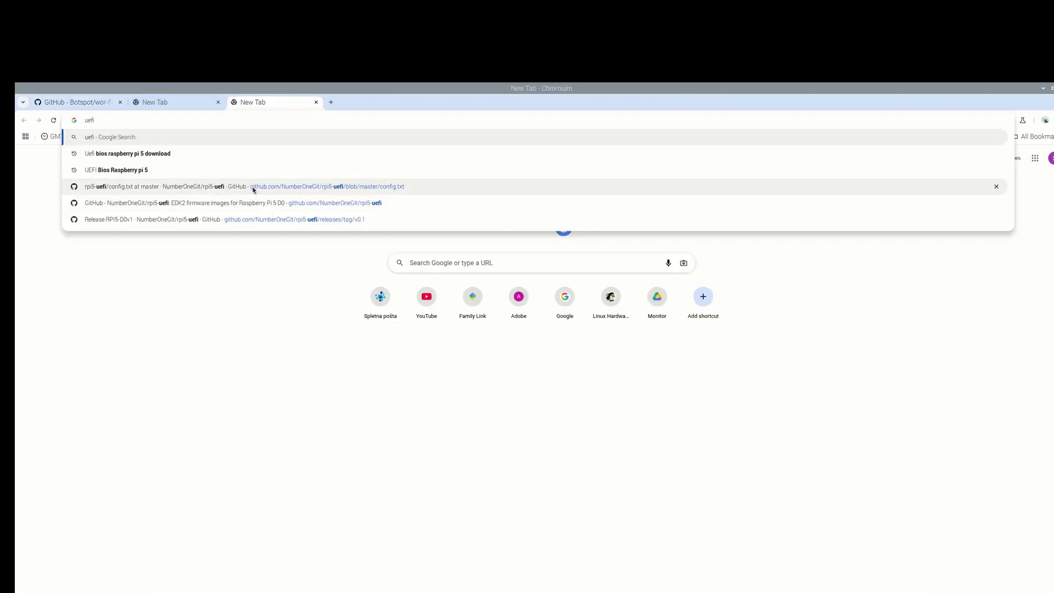
left_click(304, 187)
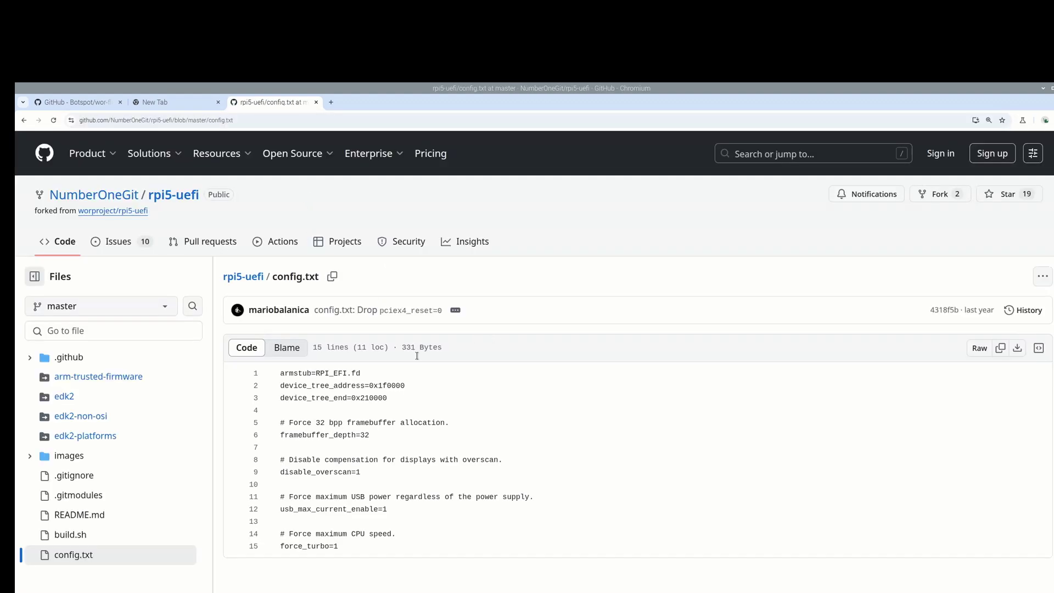
left_click(173, 194)
scroll(175, 205, "down", 3)
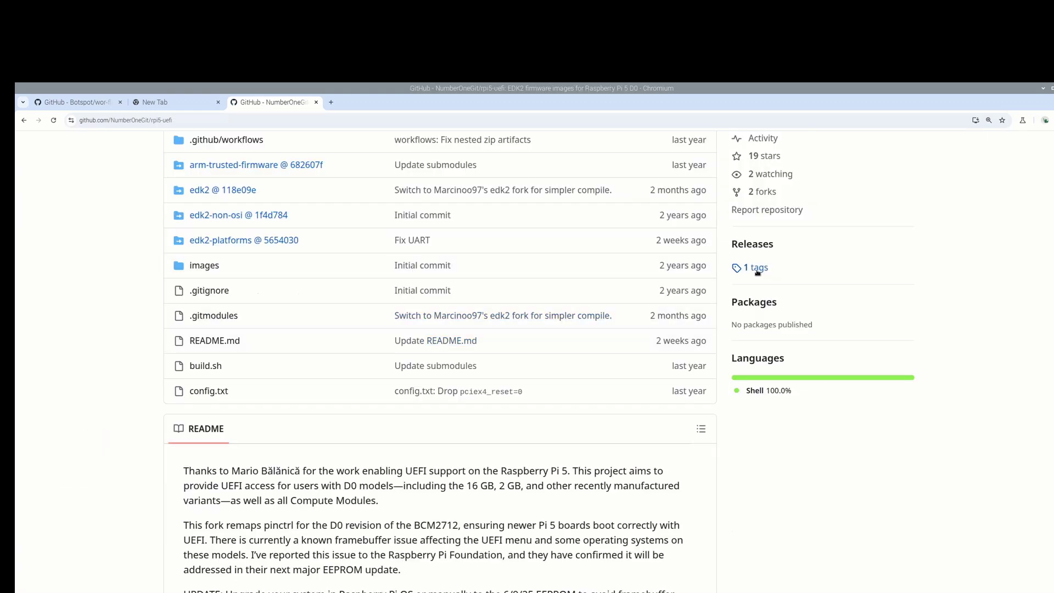
View the repository's tags and RPI5-D0v1 release, then return to the repo page.
left_click(758, 272)
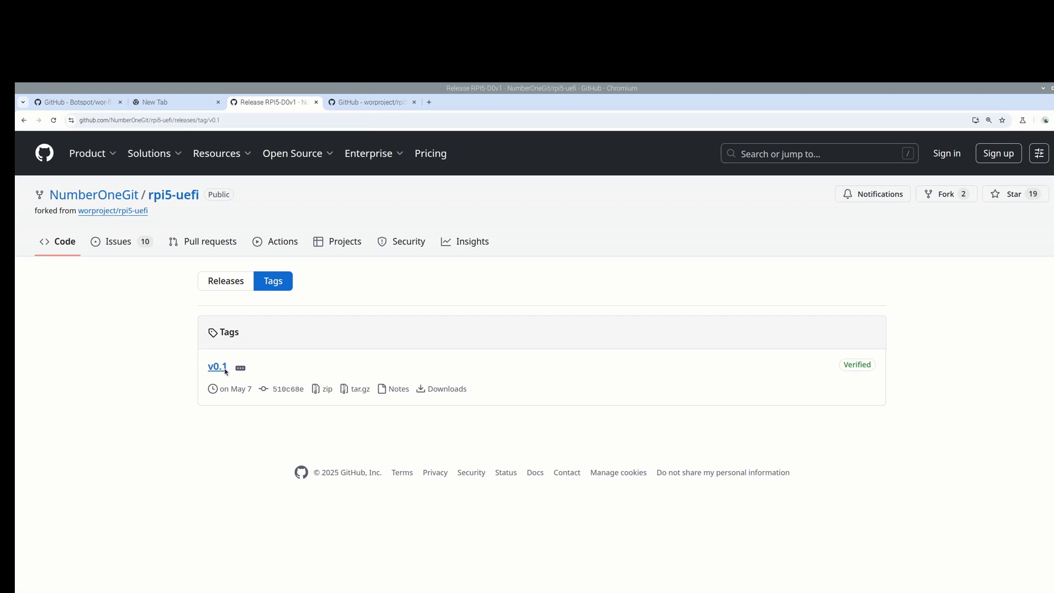
scroll(251, 468, "down", 1)
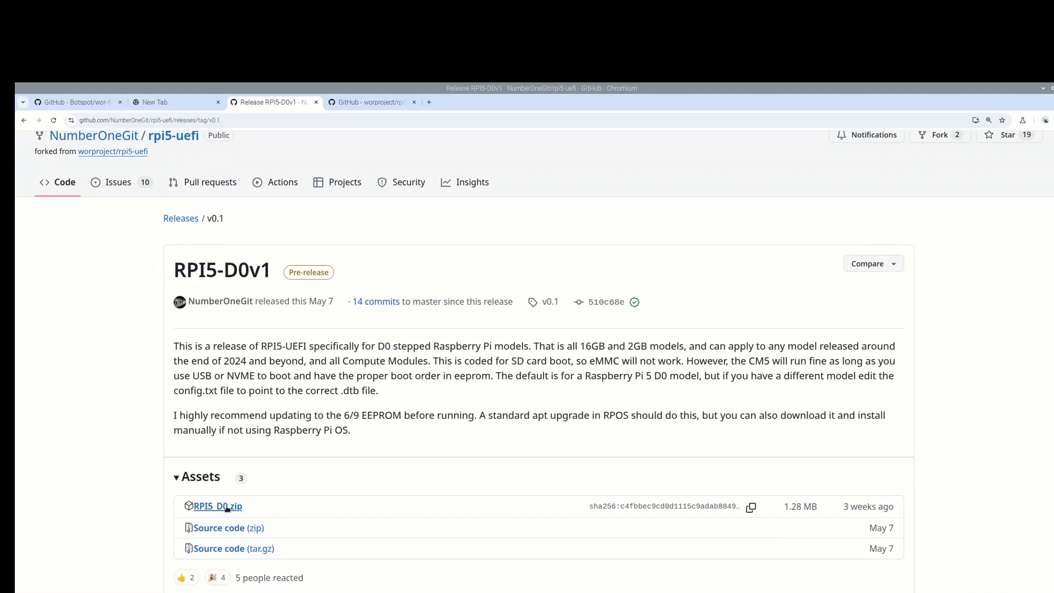
key("alt+Left")
key("alt+Left")
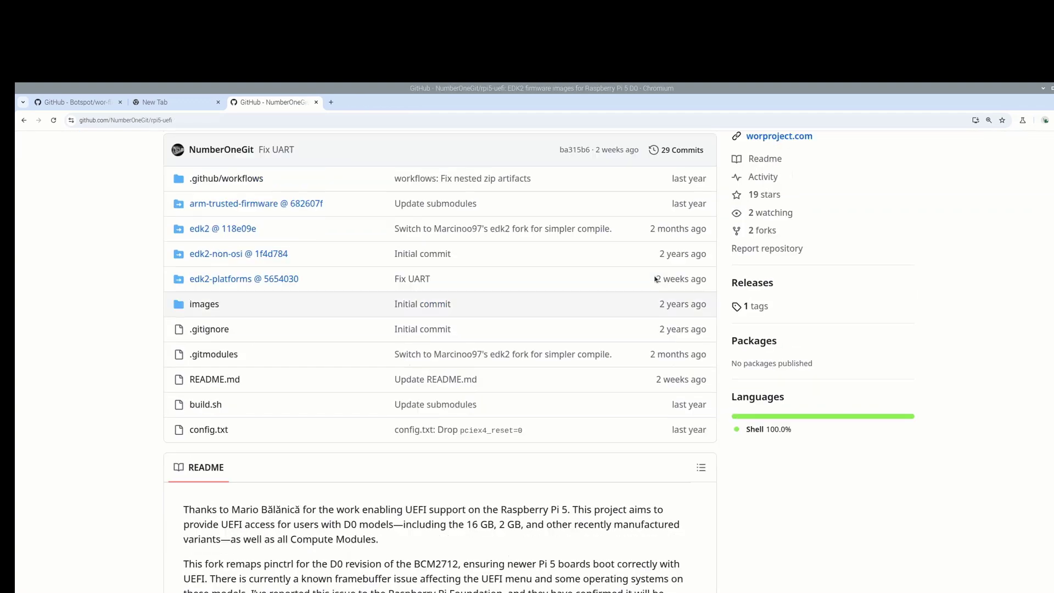
scroll(652, 275, "down", 4)
Scroll the rpi5-uefi README through the supported OS and peripherals tables.
scroll(653, 275, "down", 15)
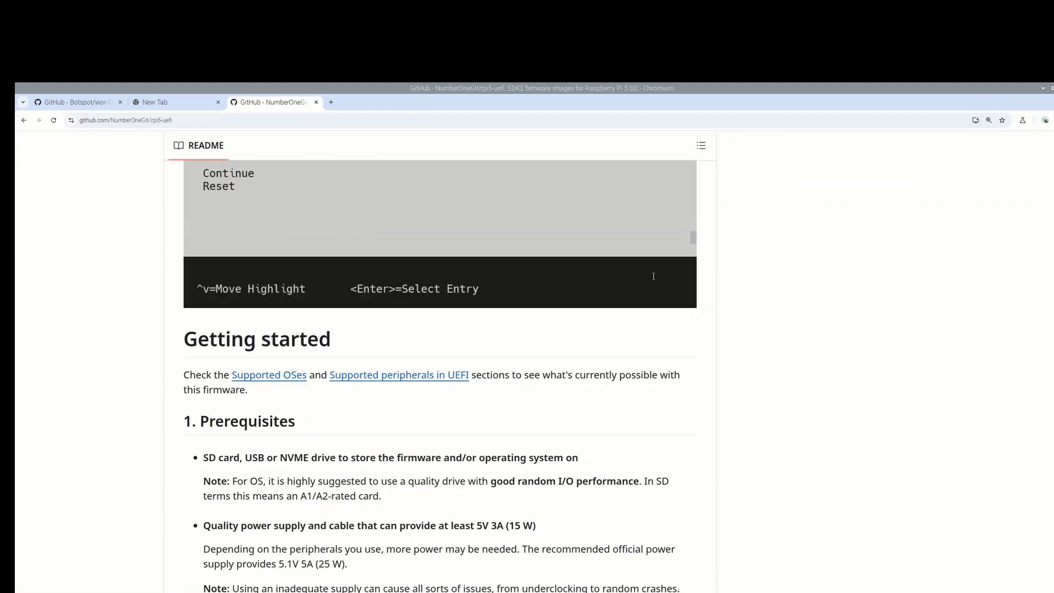
scroll(653, 279, "down", 5)
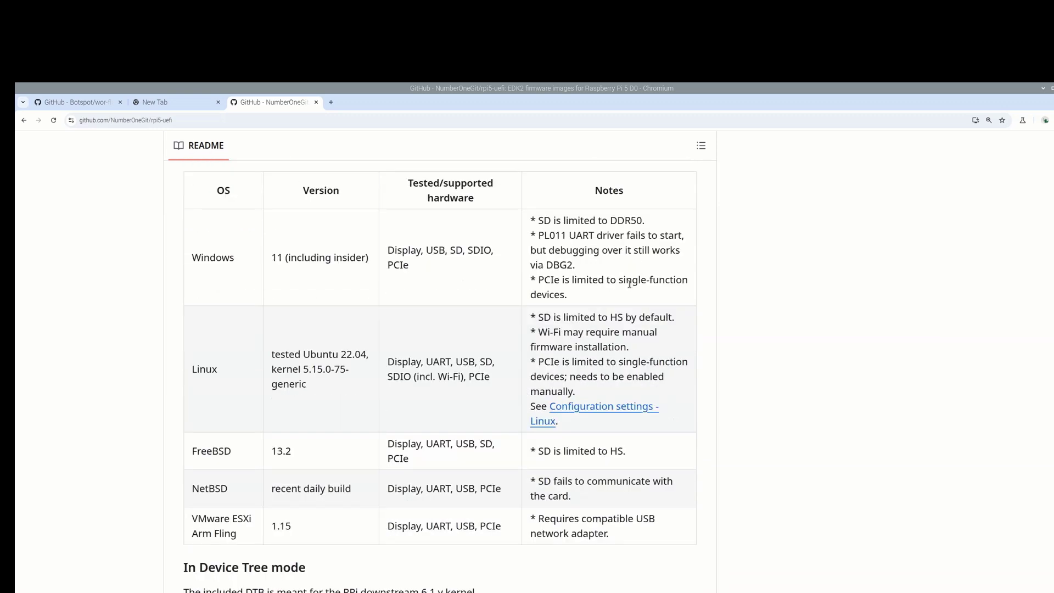
scroll(630, 284, "down", 7)
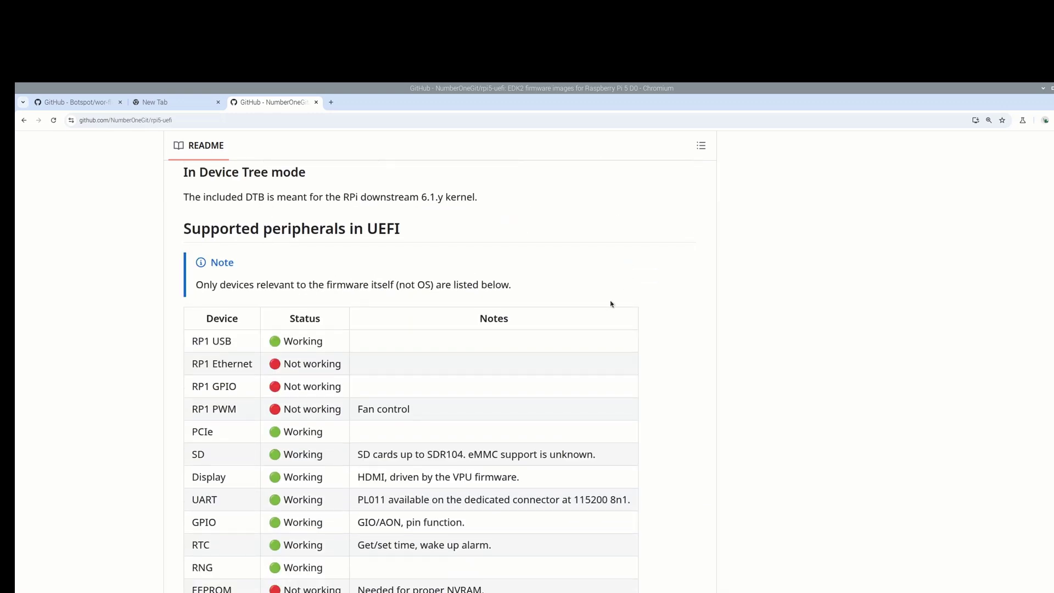
scroll(270, 357, "down", 1)
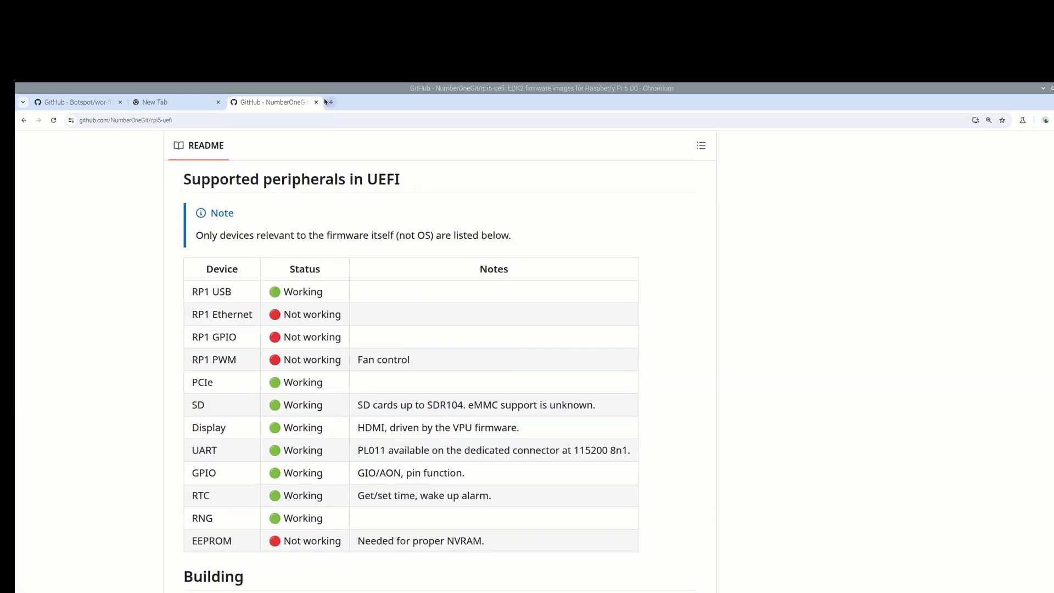
Search 'uefi bios raspberry pi 5' in a new tab and open the worproject/rpi5-uefi result.
left_click(330, 102)
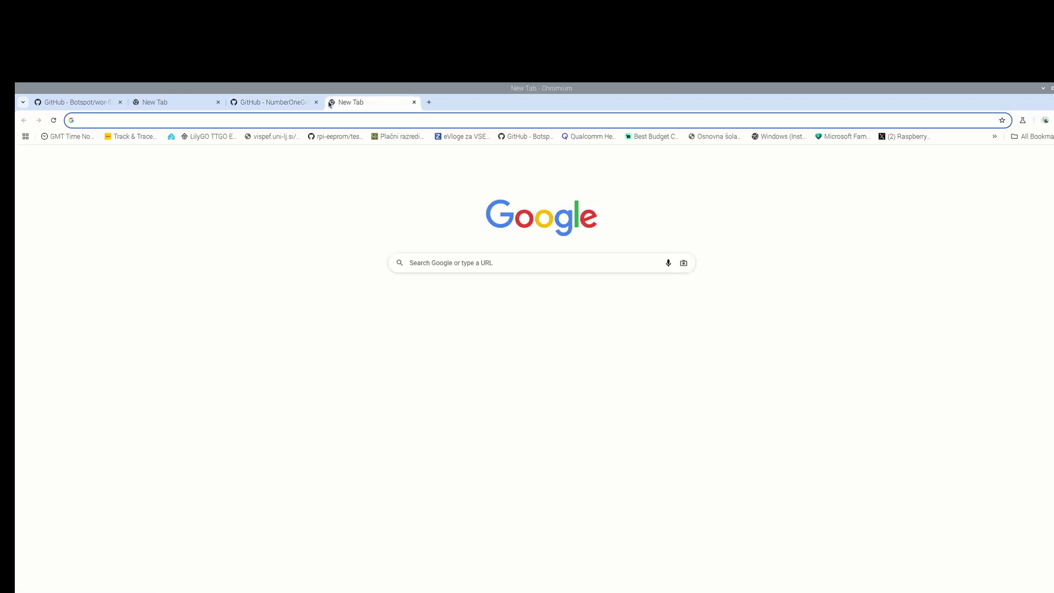
type("uefi bios raspberry pi 5")
key("Return")
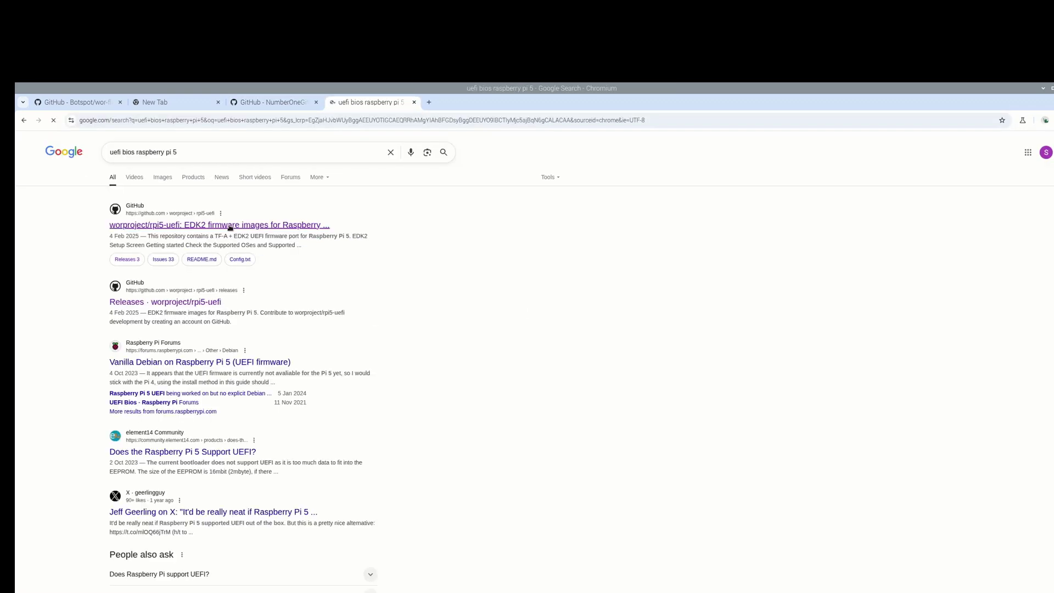
left_click(230, 225)
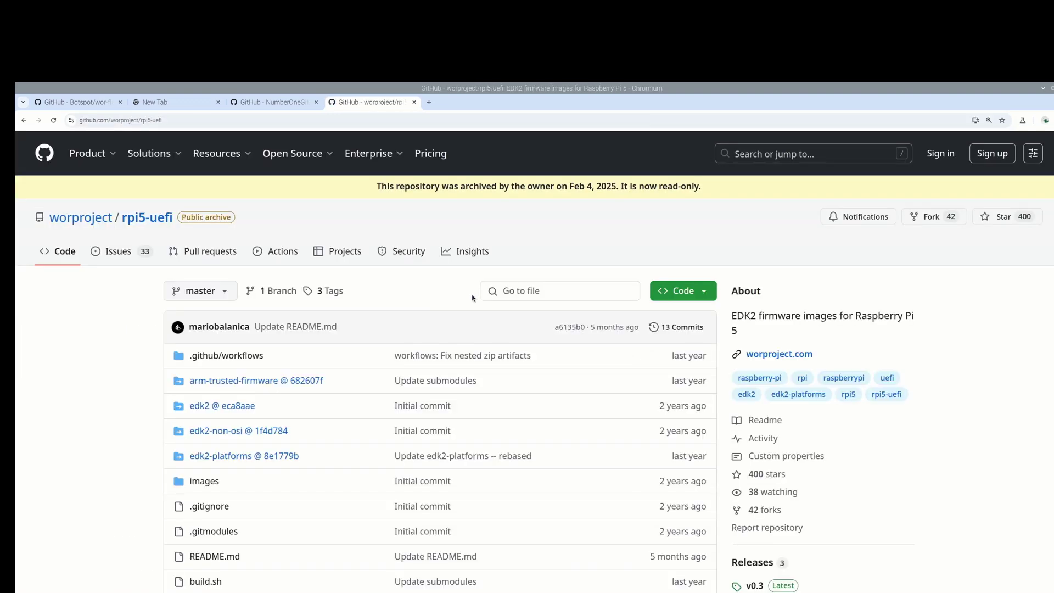
Compare the worproject README with the NumberOneGit fork by switching between their tabs.
scroll(472, 298, "down", 1)
key("ctrl+Page_Up")
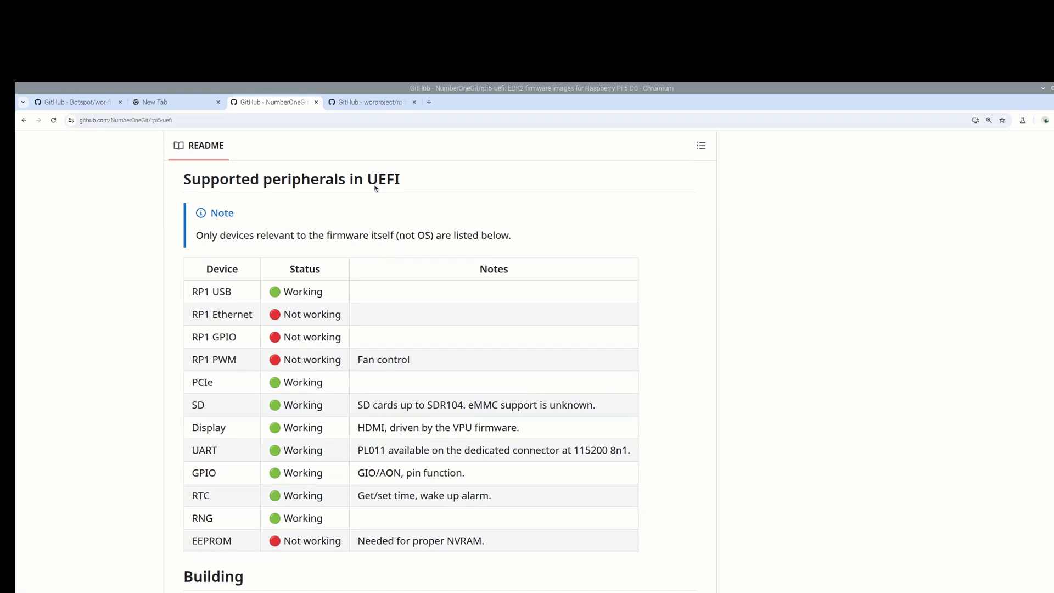
left_click(358, 105)
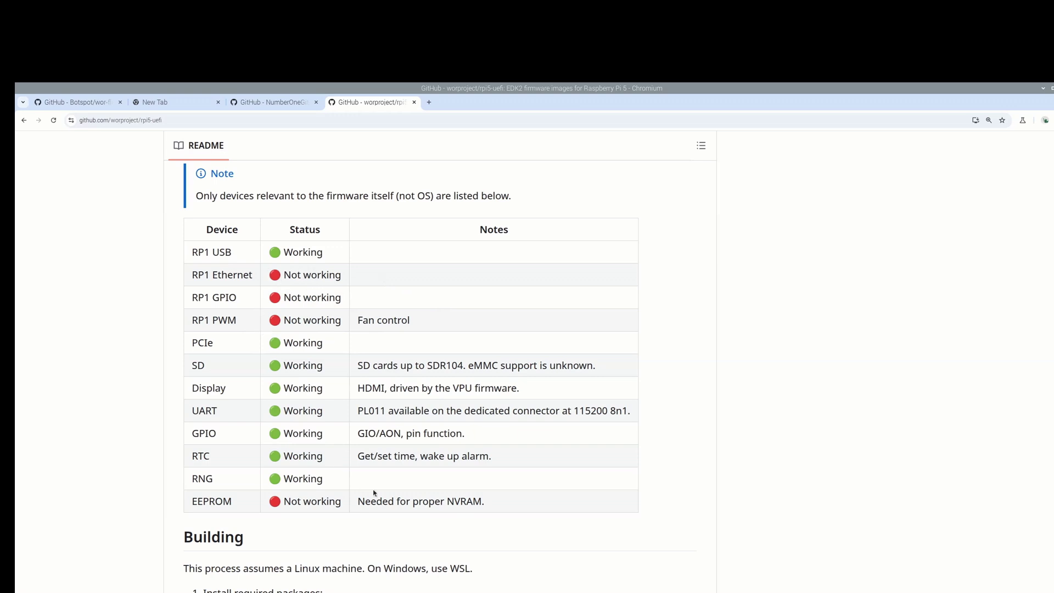
left_click(270, 102)
left_click(366, 105)
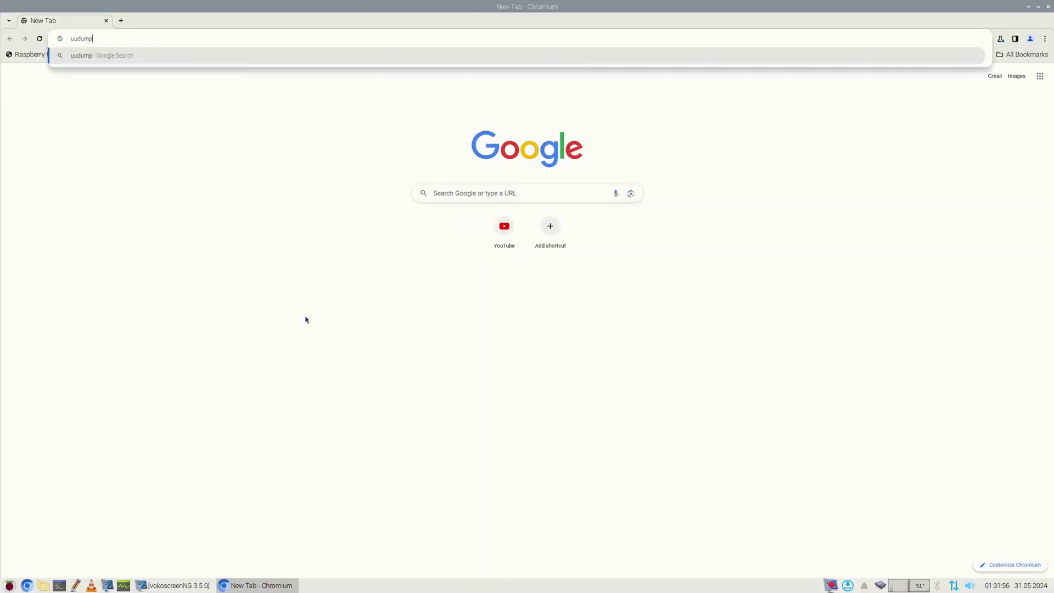
Download the UUP dump ISO conversion package for Windows 11 24H2 (26100.712) arm64 Pro, English.
key("Return")
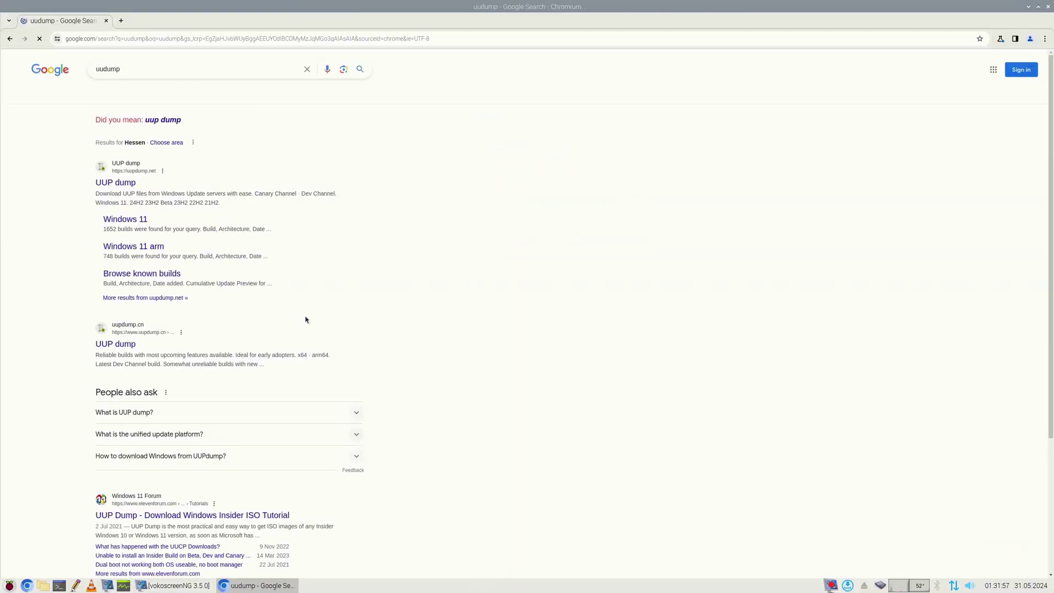
left_click(110, 187)
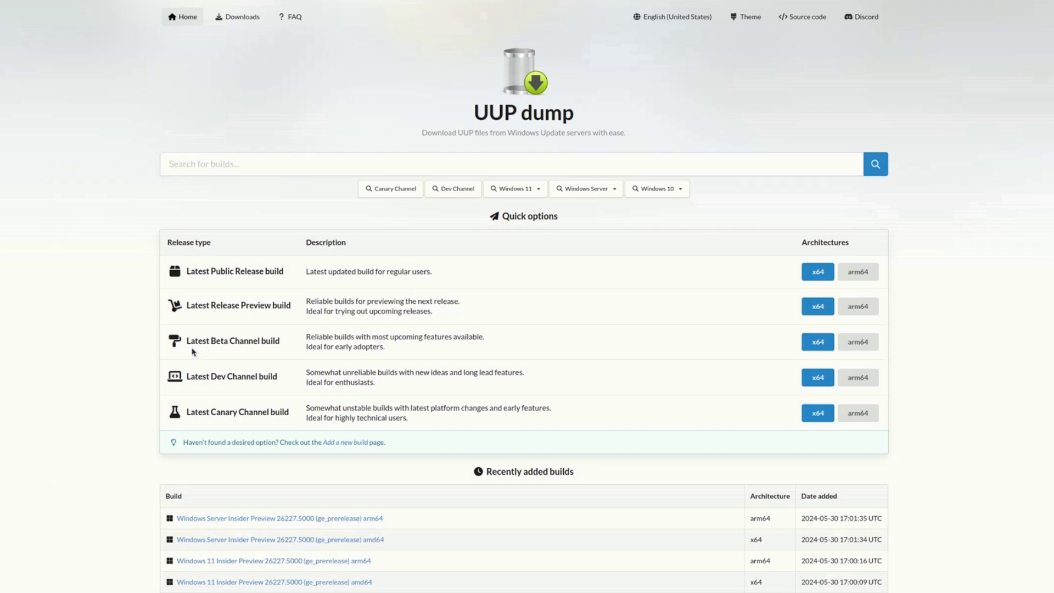
left_click(856, 306)
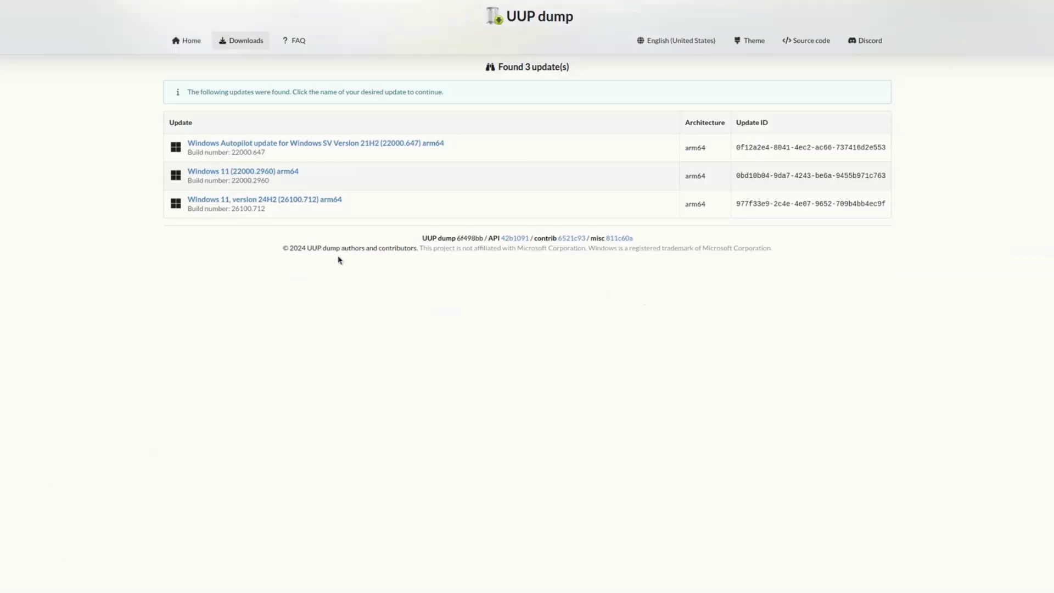
left_click(227, 200)
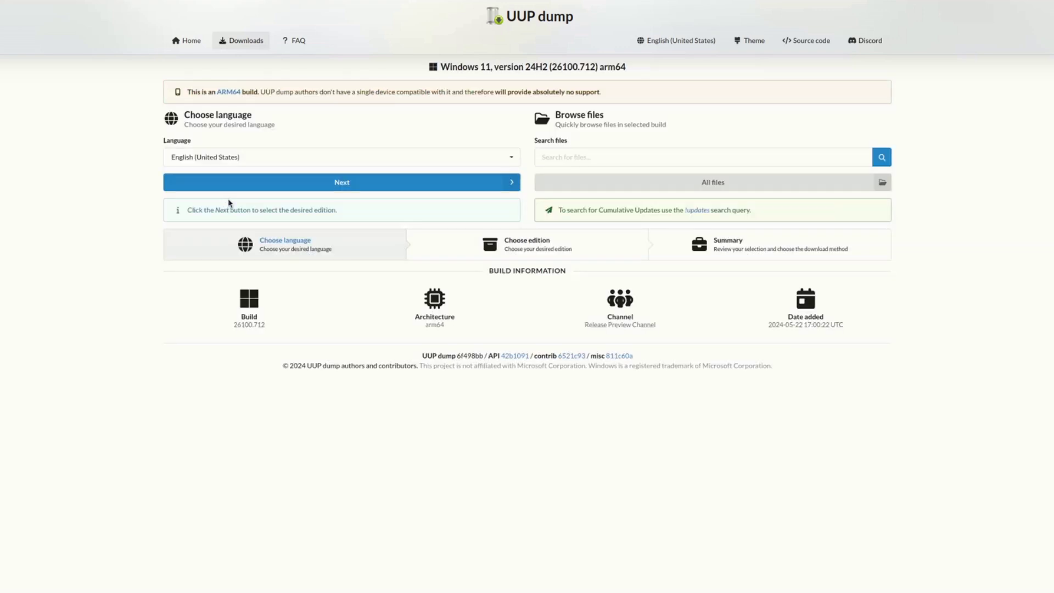
left_click(241, 184)
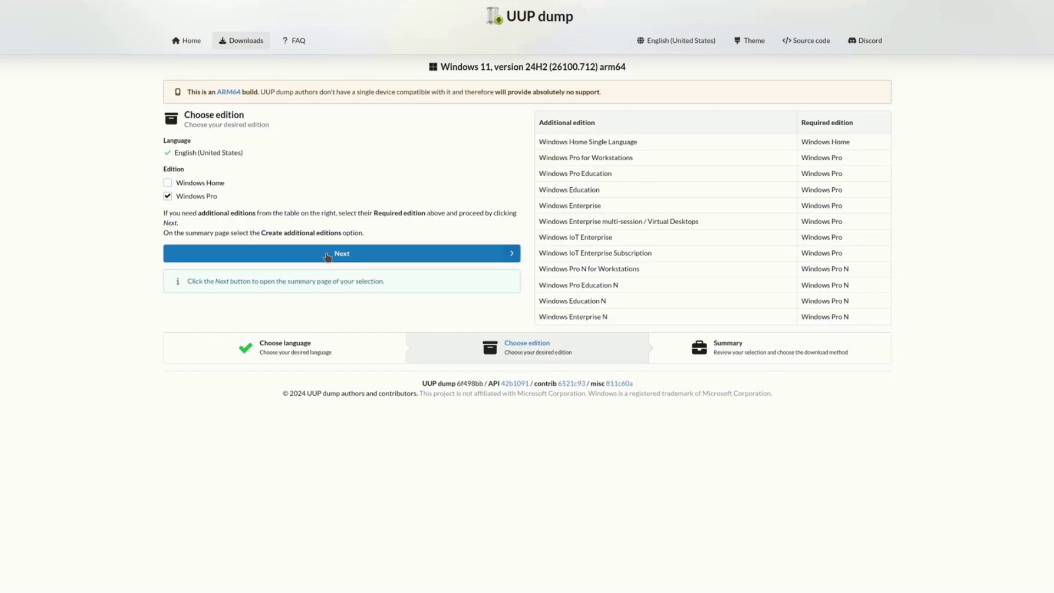
left_click(327, 255)
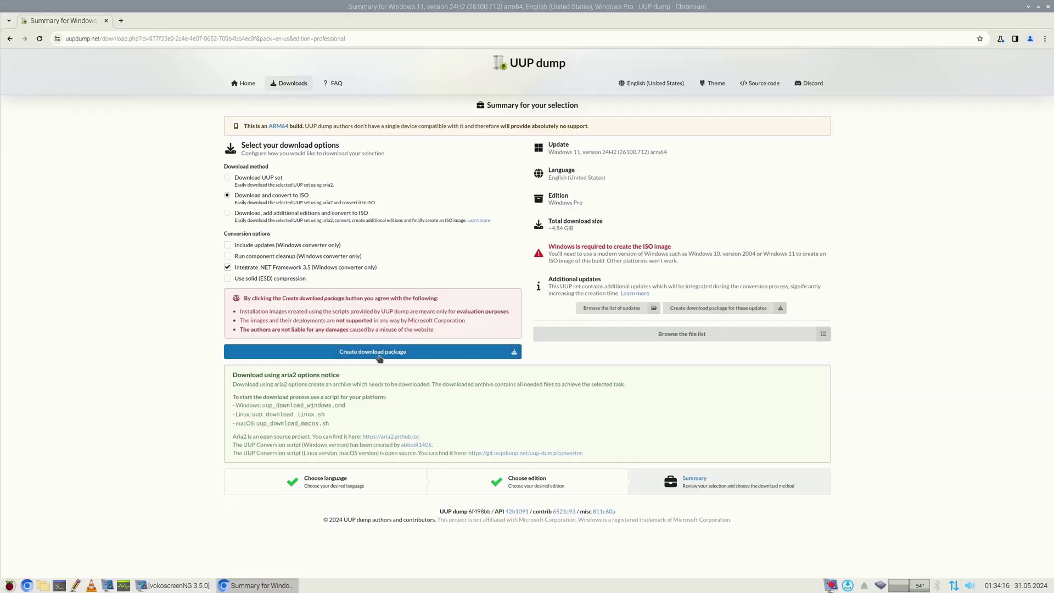
left_click(378, 351)
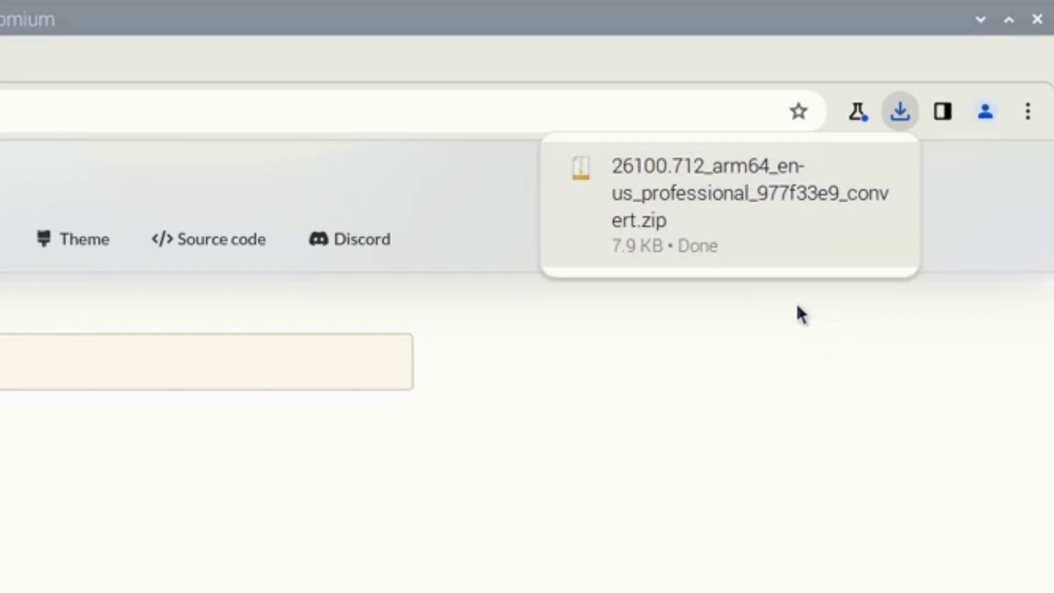
Open the downloaded UUP convert zip in Xarchiver and extract its files into WIN11-24H2-Pro.
left_click(828, 174)
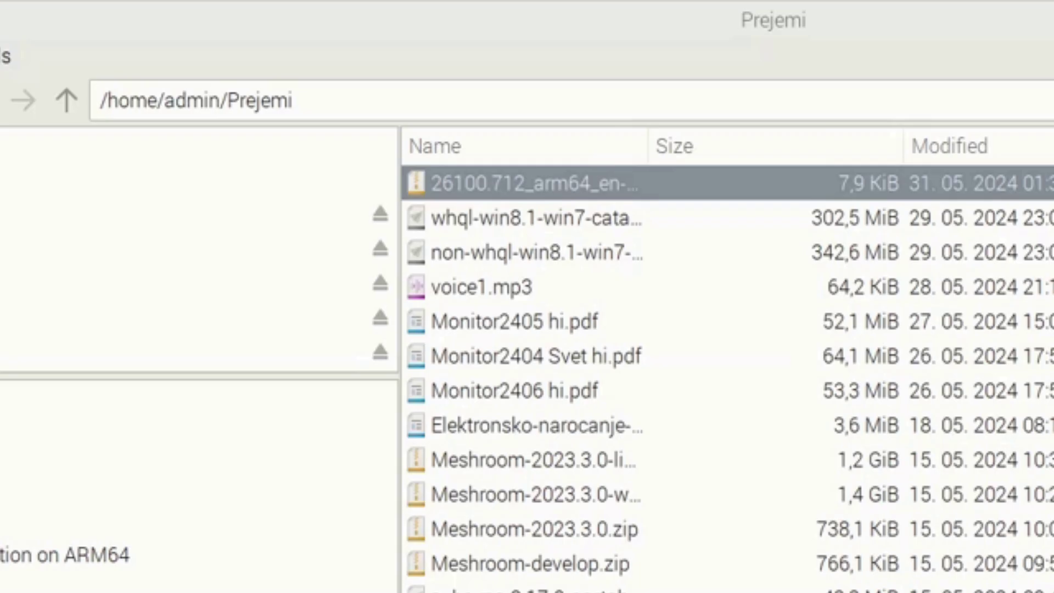
key("Return")
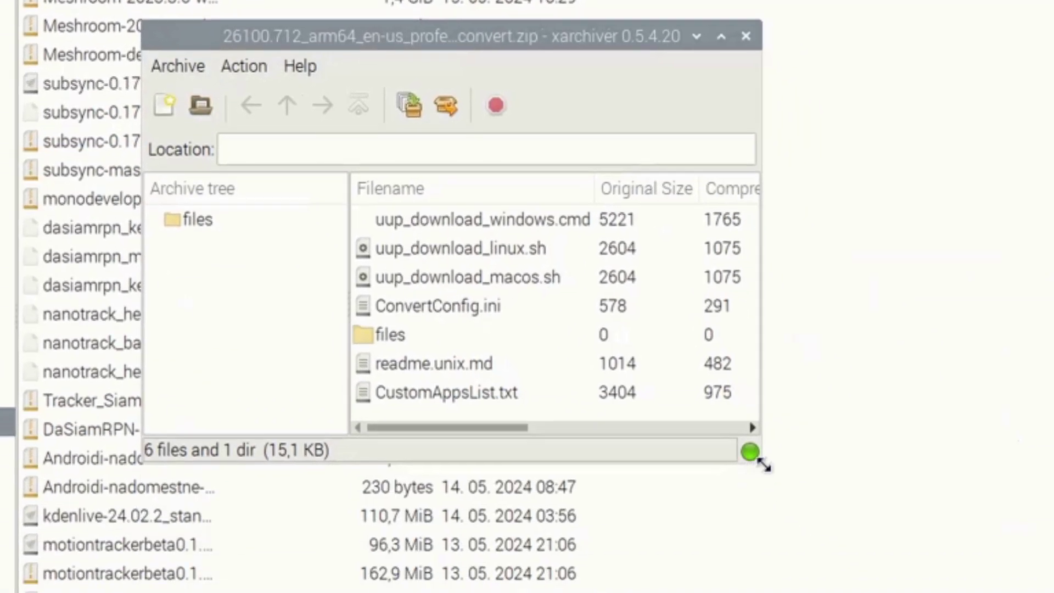
left_click_drag(764, 463, 1050, 590)
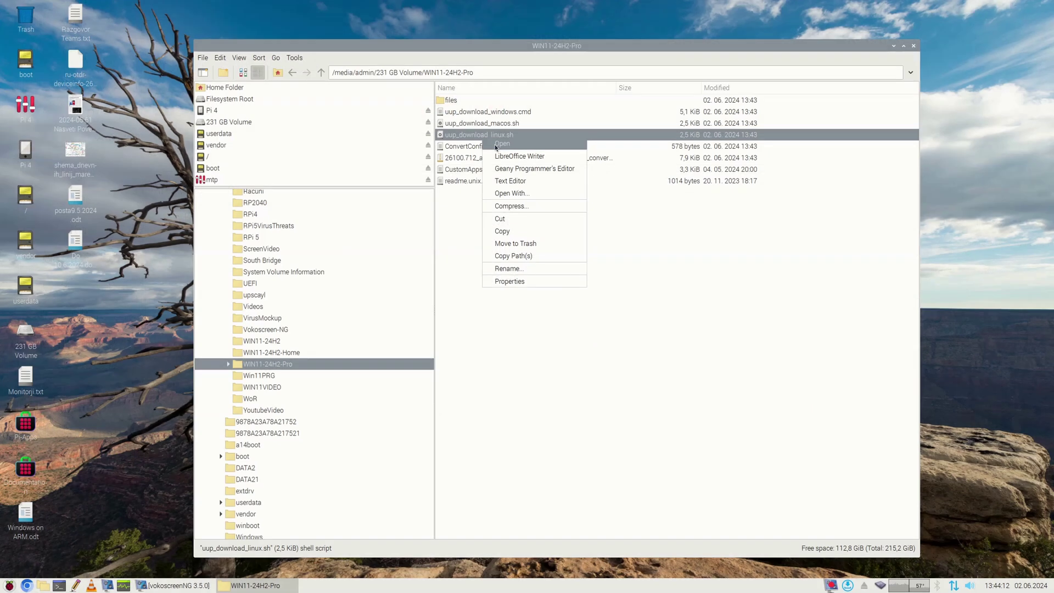
Run uup_download_linux.sh in Terminal and move the terminal window toward the screen centre.
left_click(496, 145)
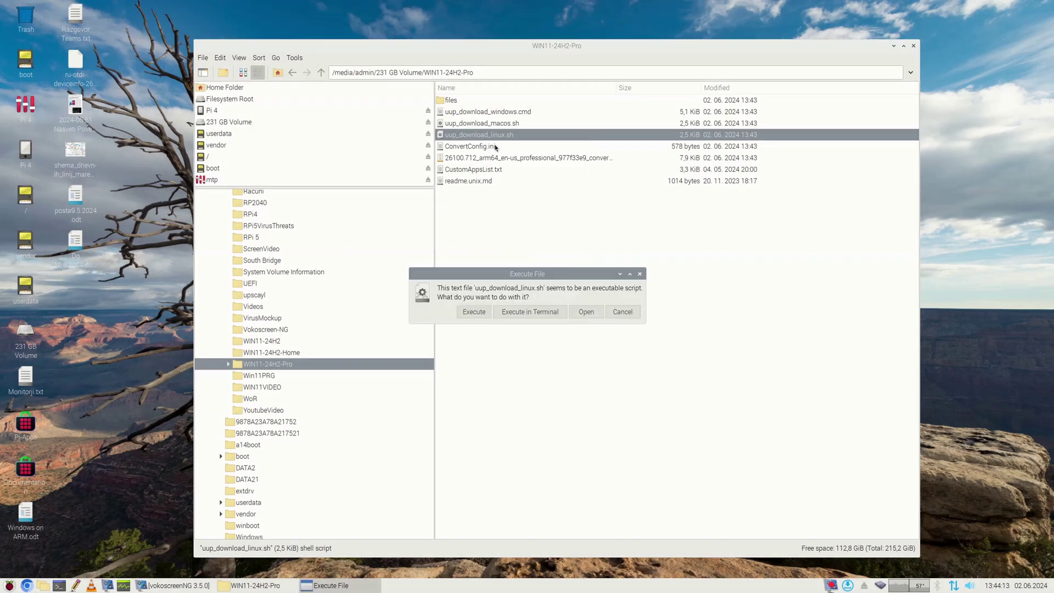
left_click(511, 317)
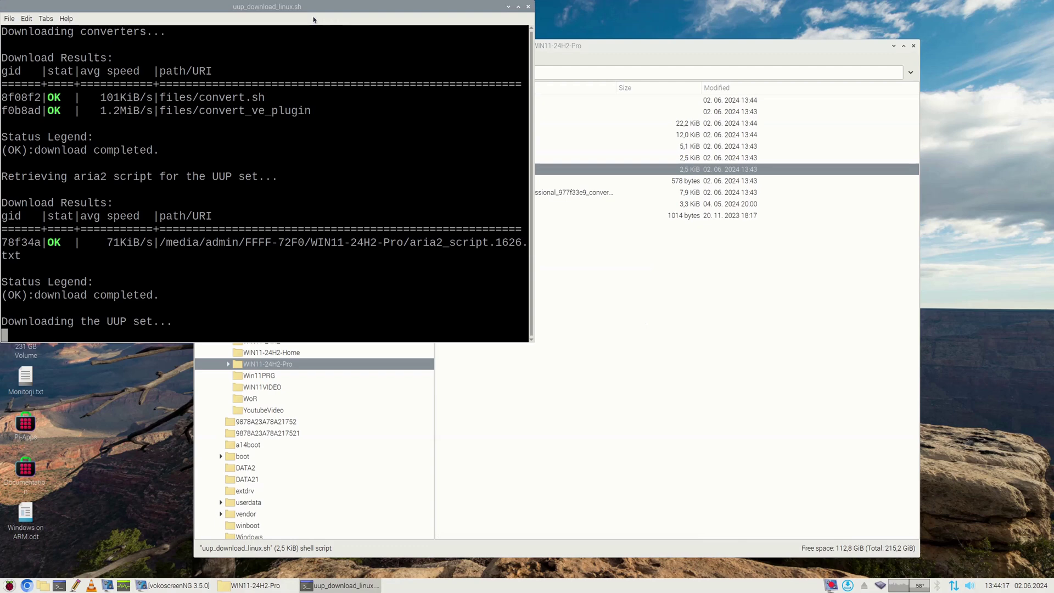
left_click_drag(314, 9, 567, 118)
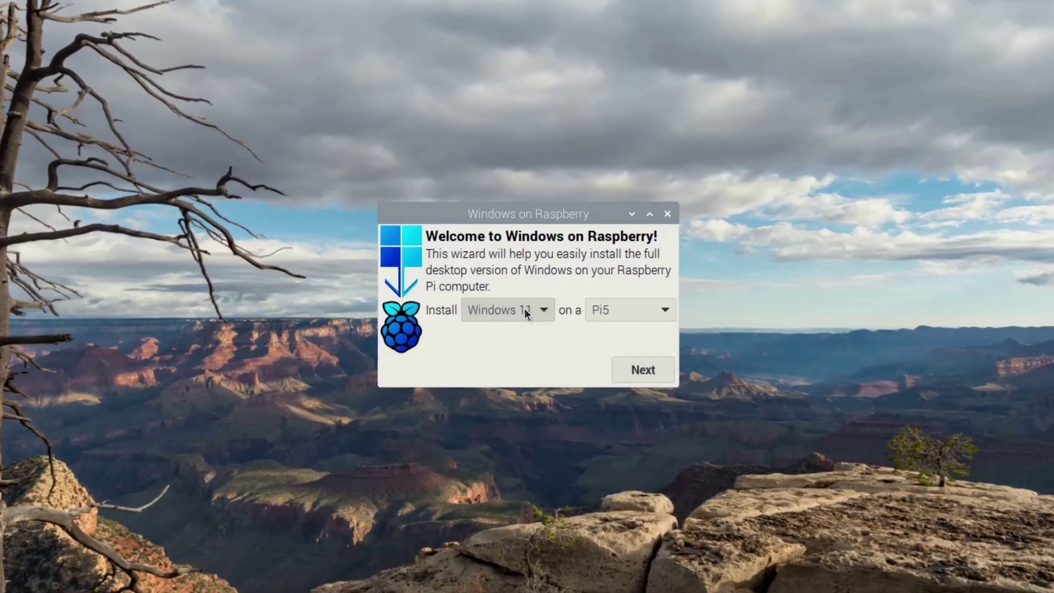
Choose More options instead of Windows 11 in the Install dropdown and continue past the welcome page.
left_click(525, 308)
left_click(497, 364)
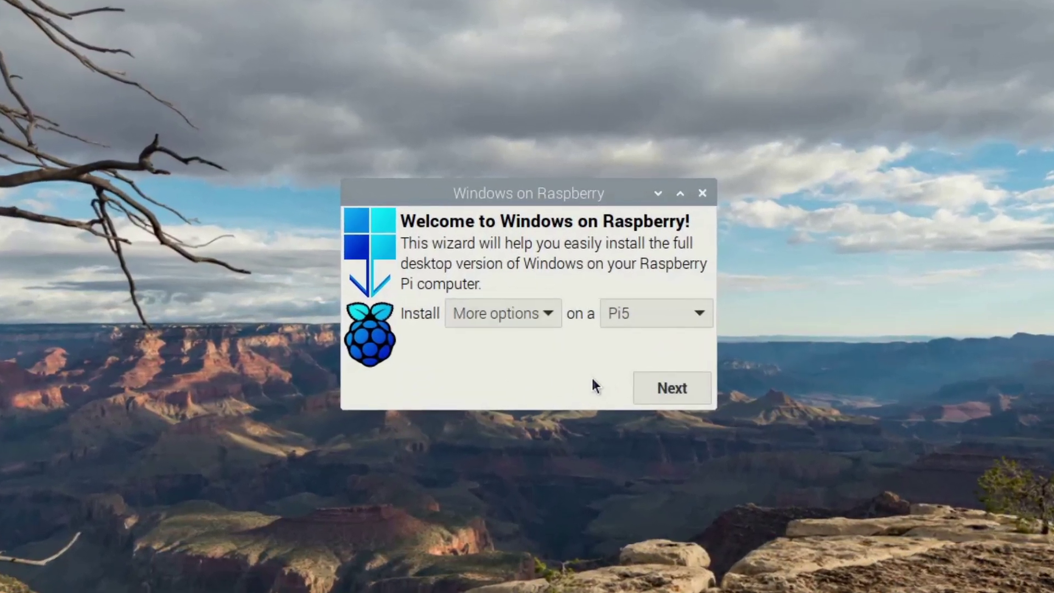
left_click(652, 376)
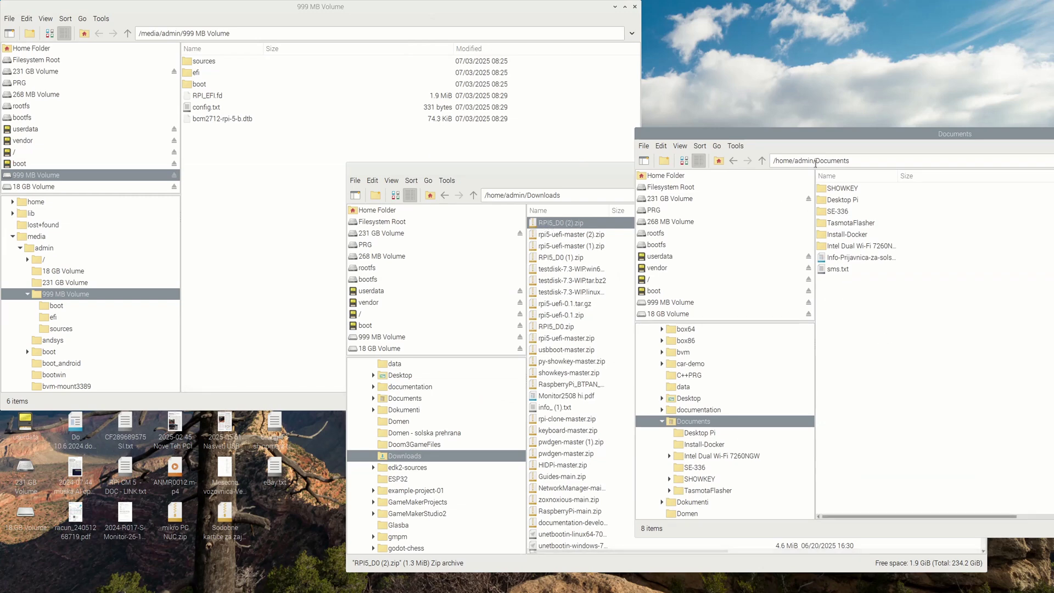
Create a new folder named UEFI-D0v1 inside Documents.
left_click_drag(791, 129, 664, 89)
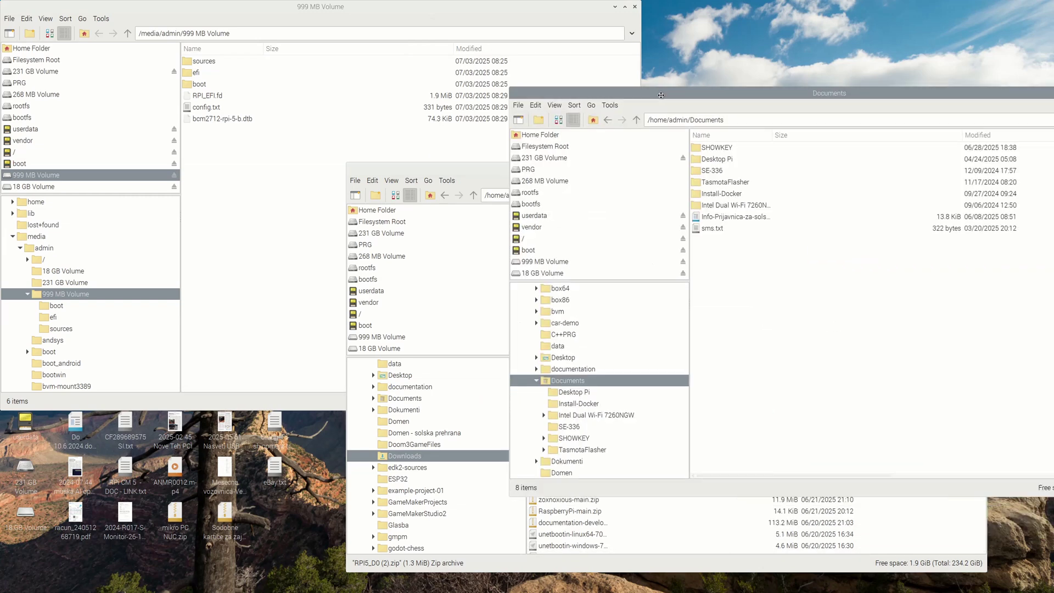
right_click(713, 247)
left_click(735, 251)
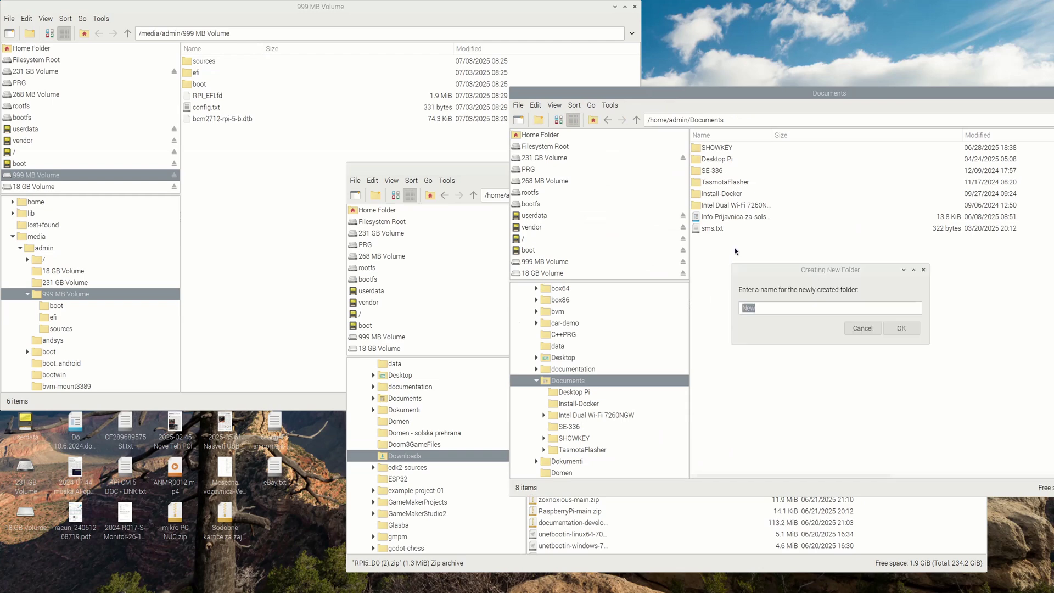
type("UEFI-D0v1")
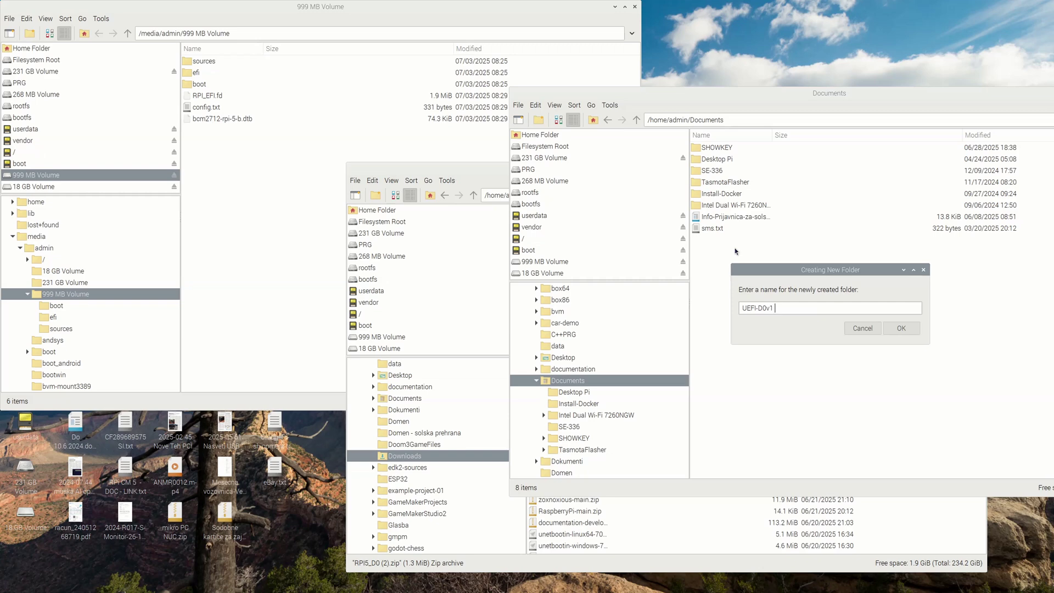
left_click(902, 328)
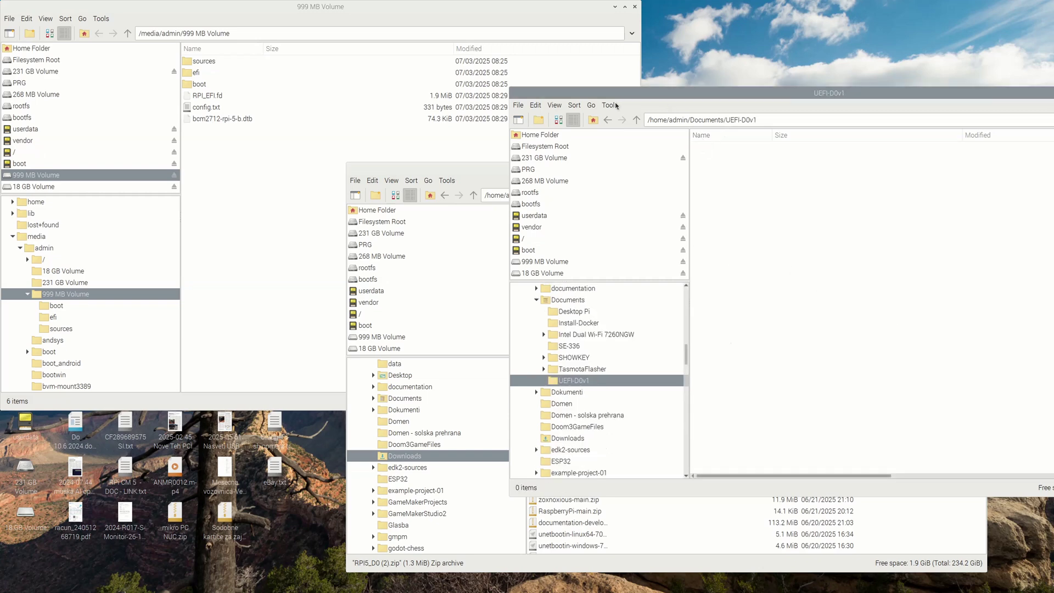
Move RPI5_D0 (2).zip from Downloads into UEFI-D0v1 and extract it there.
left_click_drag(608, 92, 729, 101)
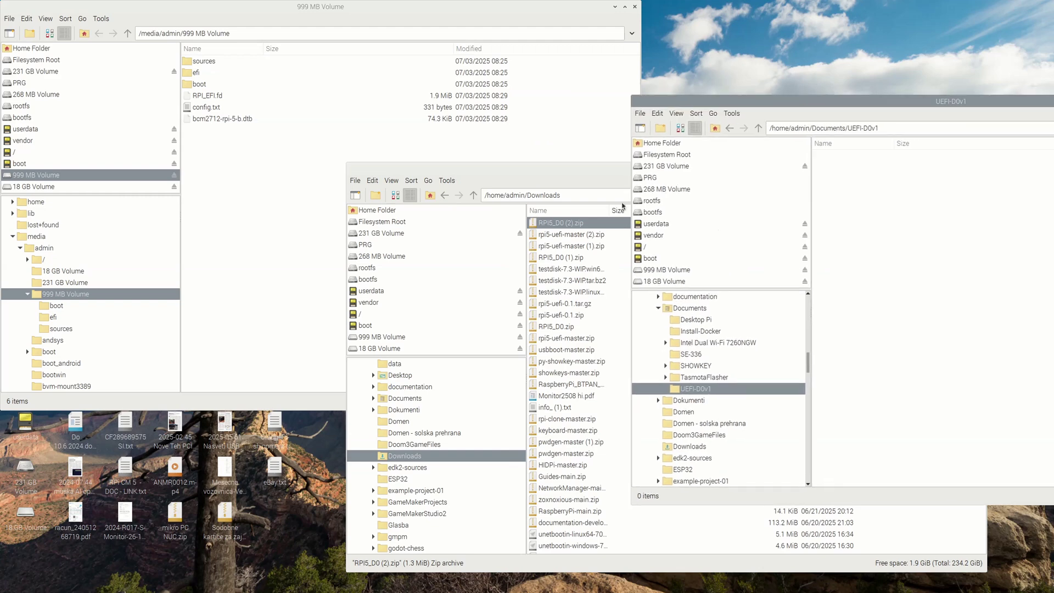
left_click_drag(559, 222, 847, 156)
left_click(839, 156)
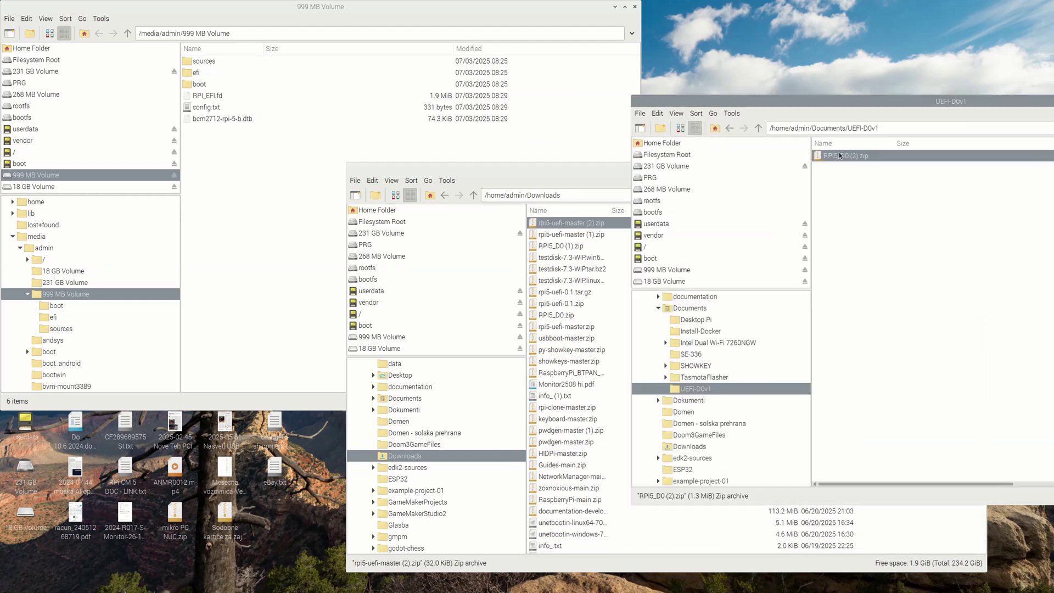
right_click(840, 155)
left_click(859, 213)
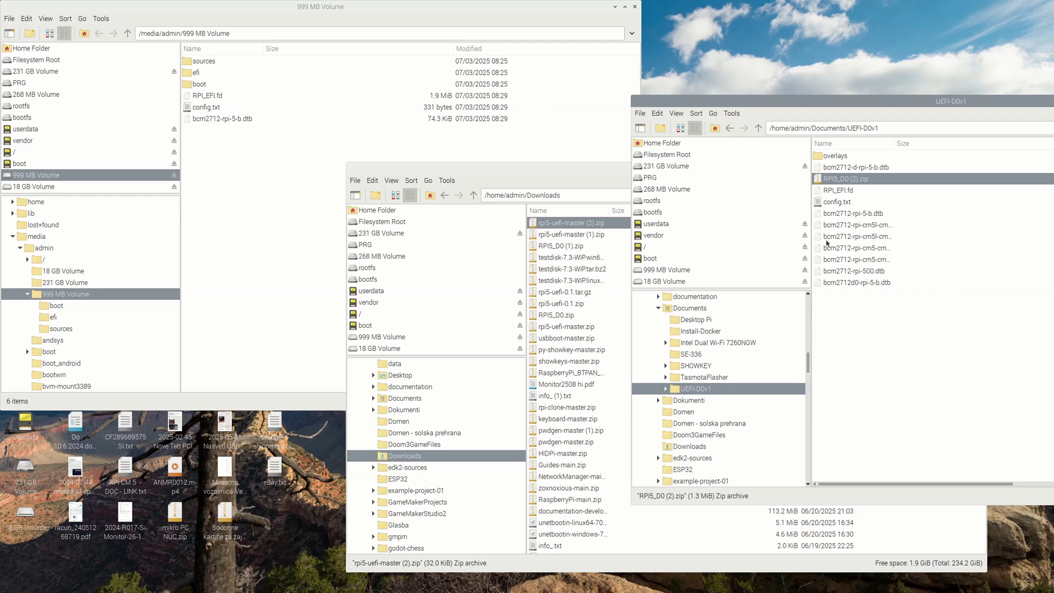
Select all extracted UEFI files except the zip, with the 999 MB Volume window ready as target.
left_click(826, 158)
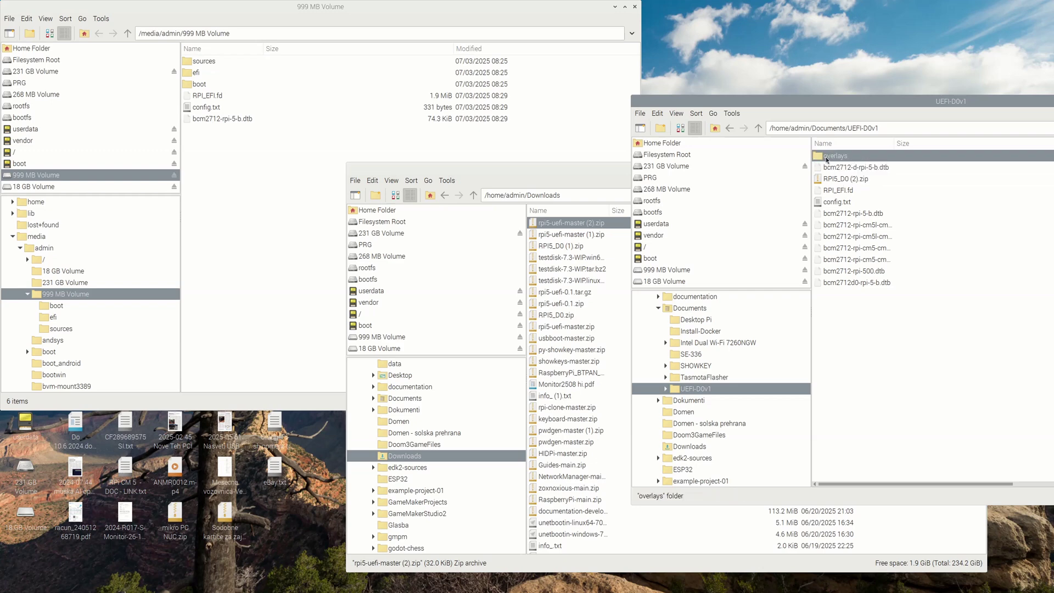
left_click(838, 284, "shift")
left_click(830, 180, "ctrl")
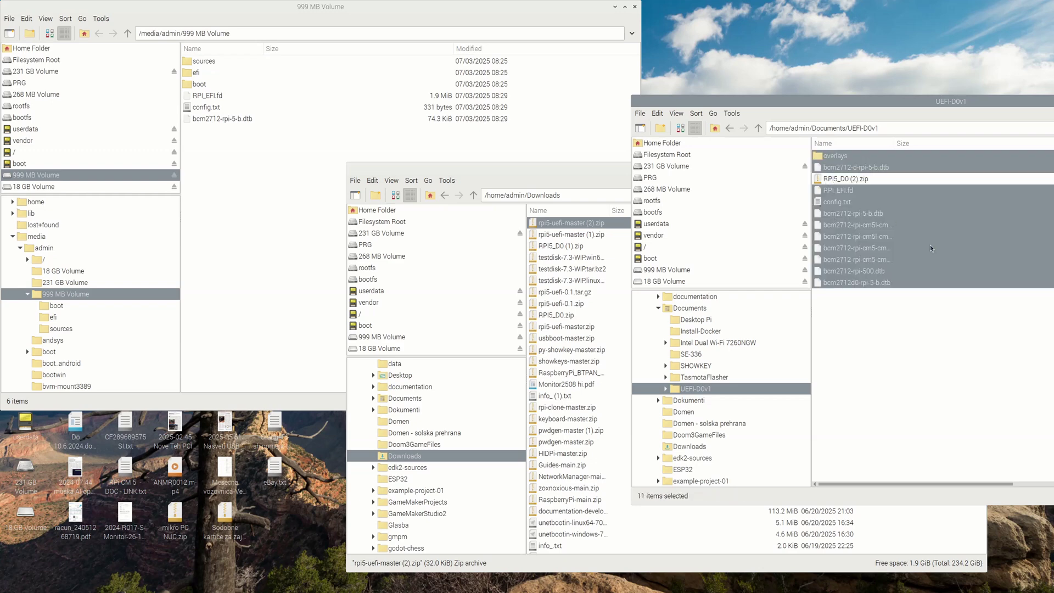
left_click_drag(275, 13, 343, 71)
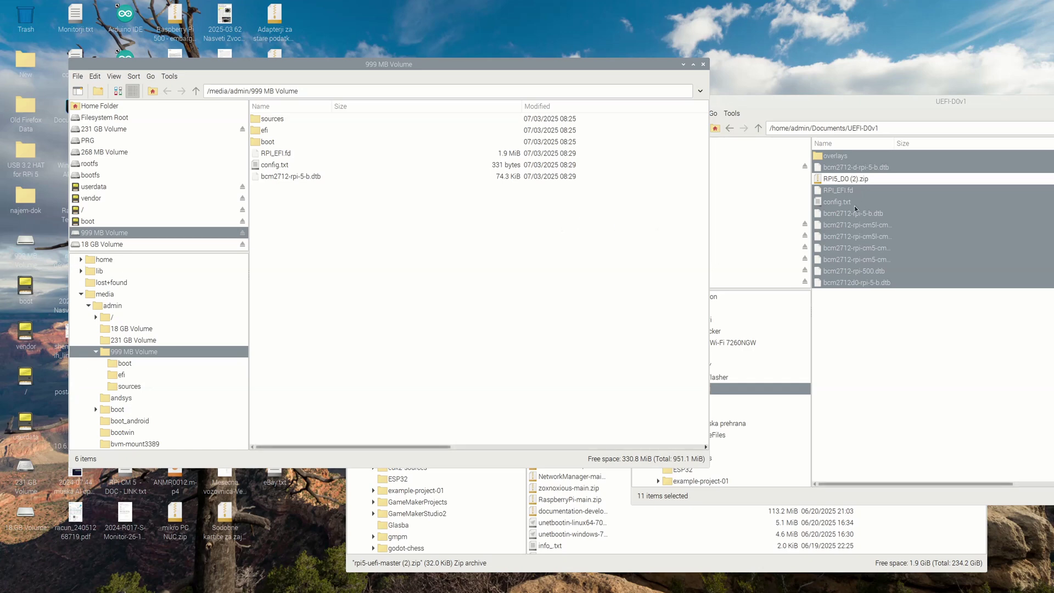
Copy the extracted UEFI files onto the 999 MB Volume, overwriting all existing files, and widen the Name column.
left_click_drag(854, 209, 395, 344)
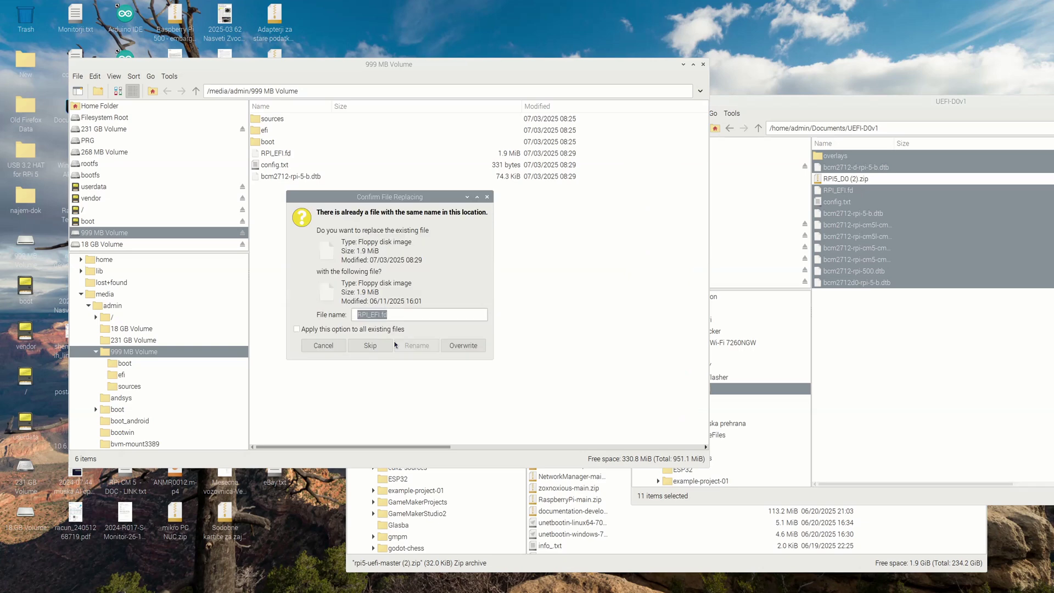
left_click(297, 329)
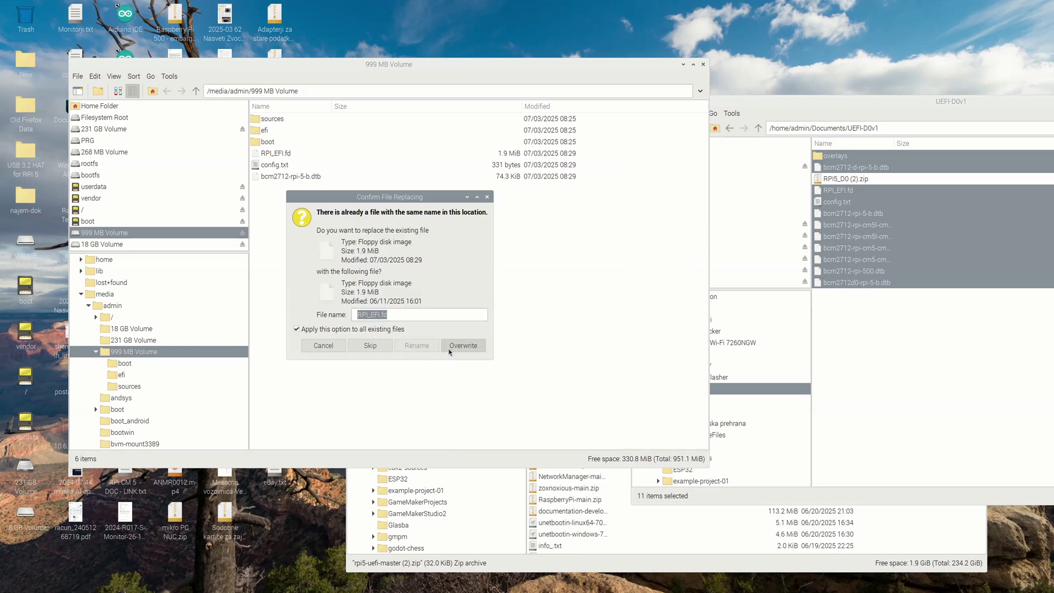
left_click(462, 345)
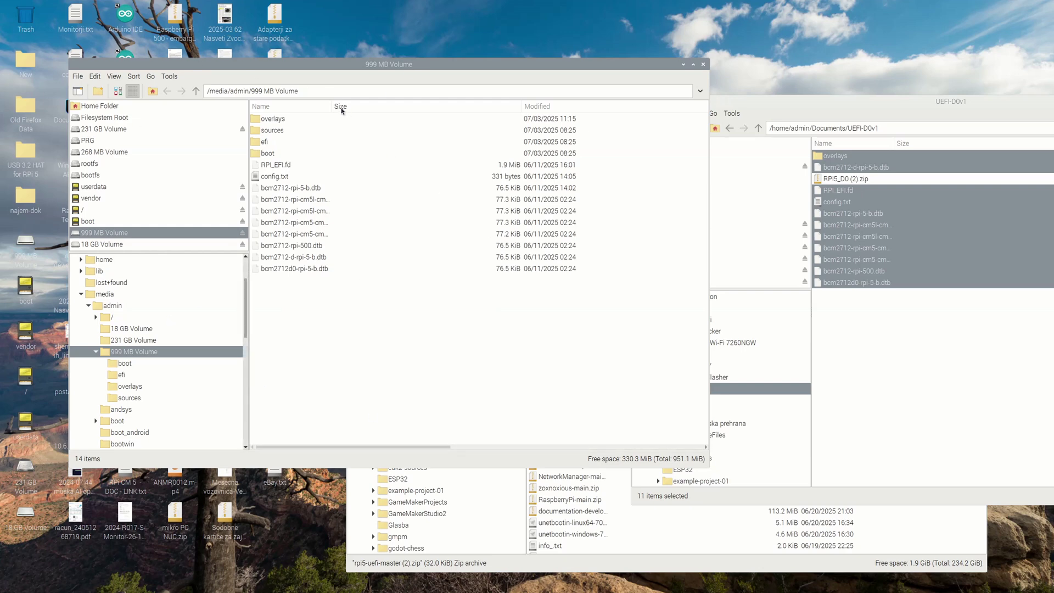
left_click_drag(332, 106, 444, 110)
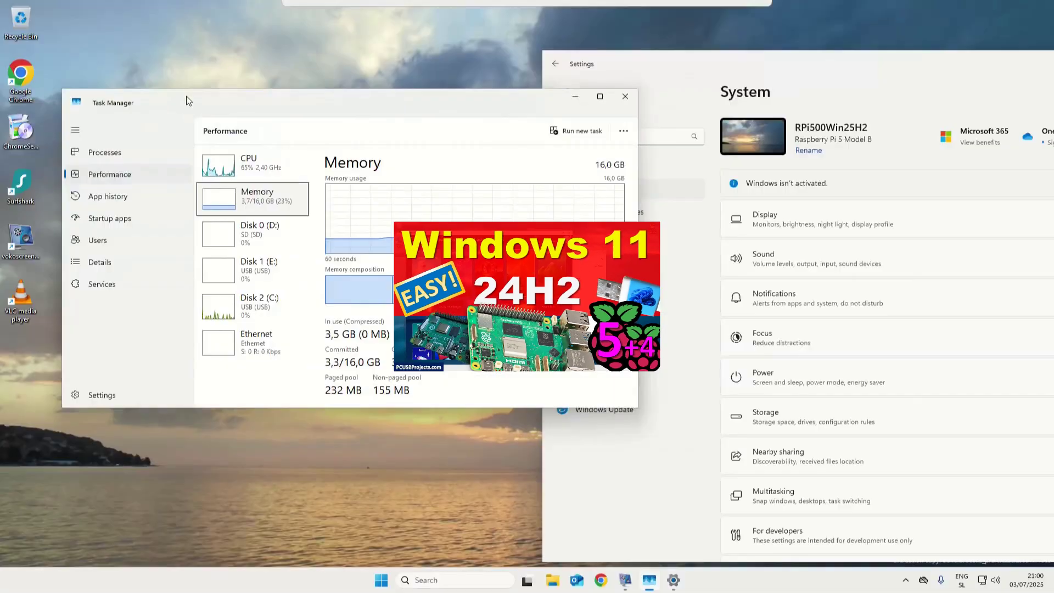
left_click_drag(187, 101, 197, 97)
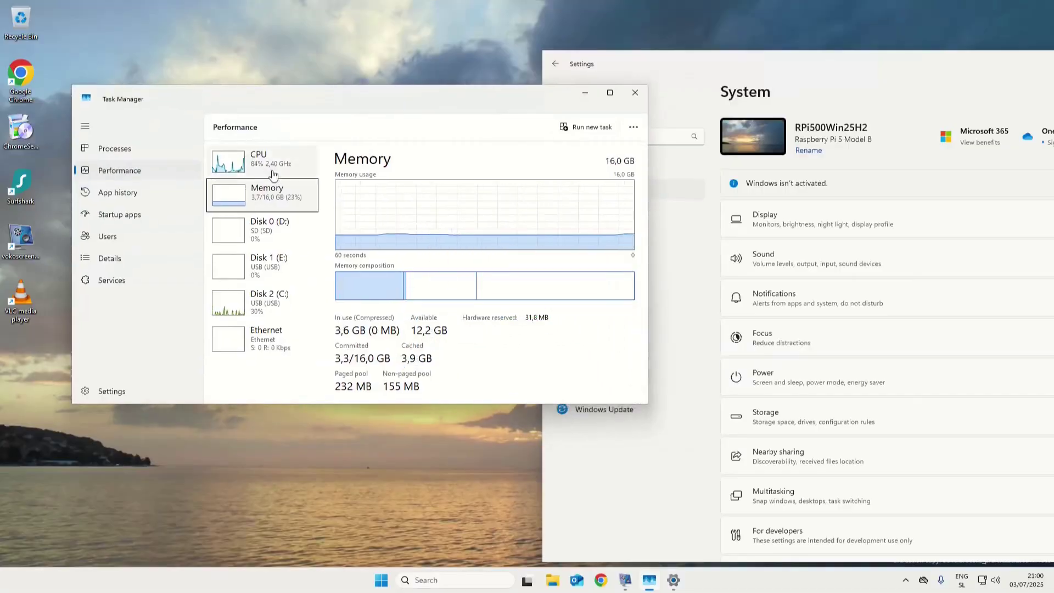